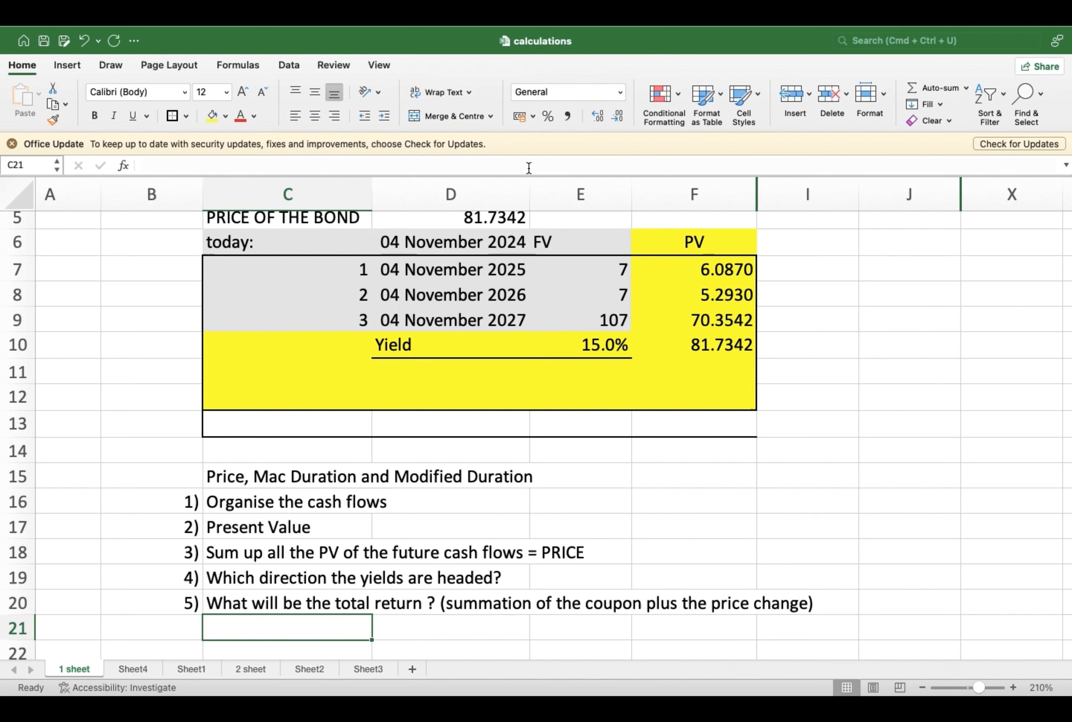
Set the bond's yield in E10 to 7%
{"action": "scroll", "coordinate": [544, 558], "scroll_direction": "up", "scroll_amount": 2}
{"action": "scroll", "coordinate": [544, 557], "scroll_direction": "right", "scroll_amount": 3}
{"action": "scroll", "coordinate": [543, 557], "scroll_direction": "right", "scroll_amount": 2}
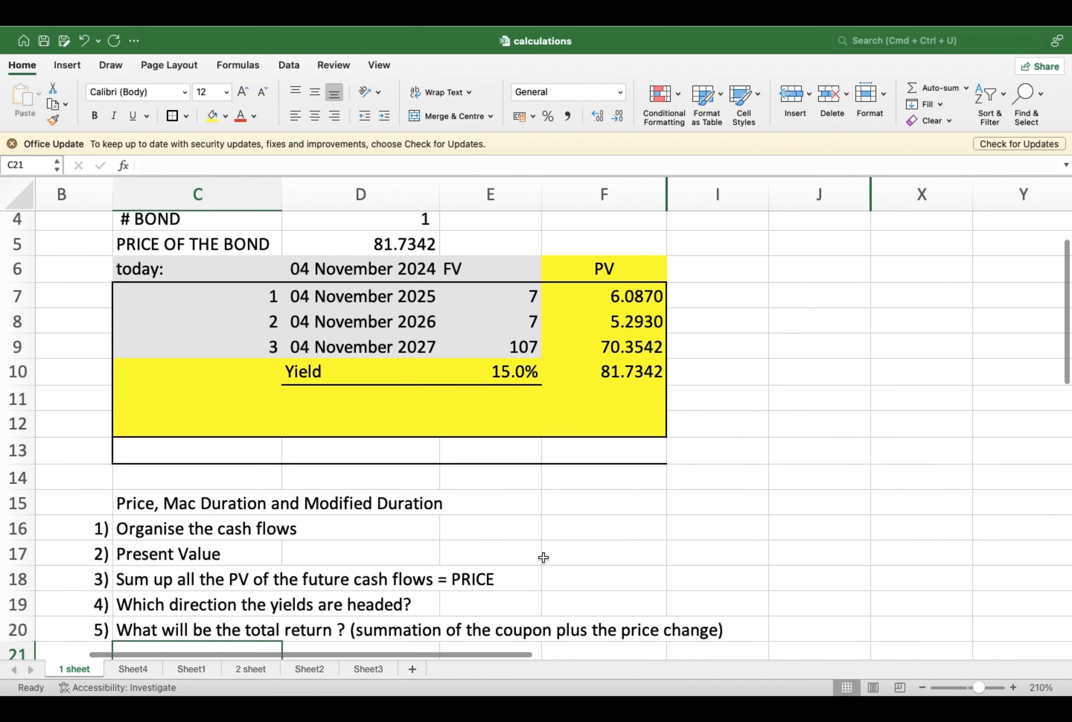
{"action": "left_click", "coordinate": [510, 383]}
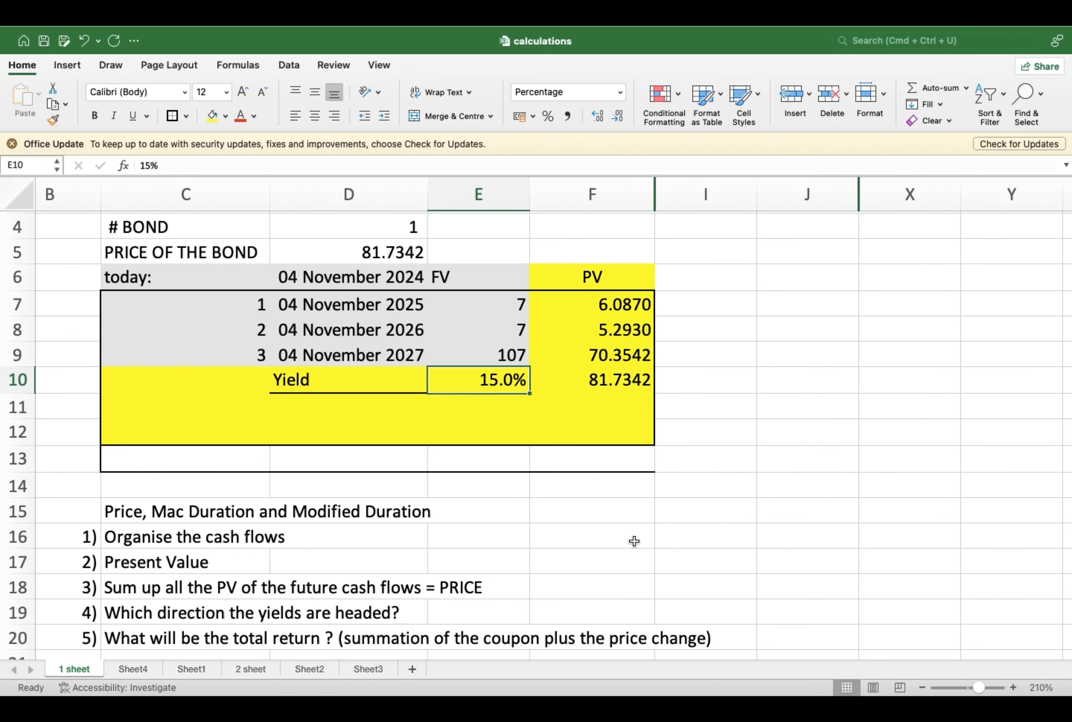
{"action": "type", "text": "7%"}
{"action": "key", "text": "Return"}
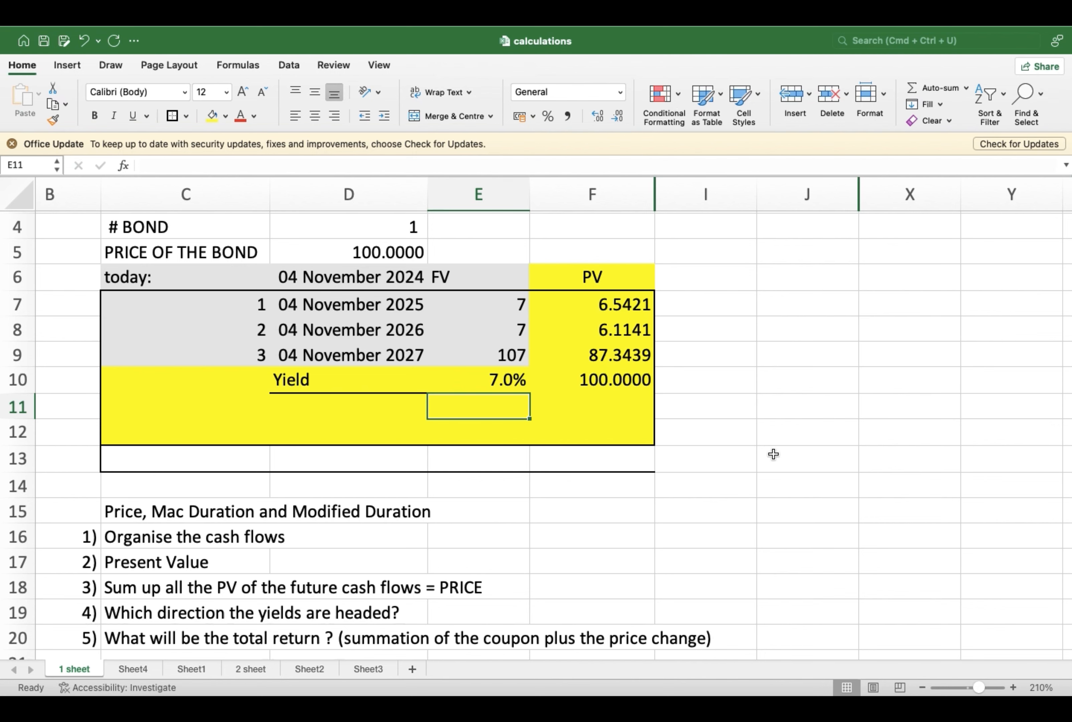
Unhide columns G and H between columns F and I
{"action": "left_click", "coordinate": [675, 491]}
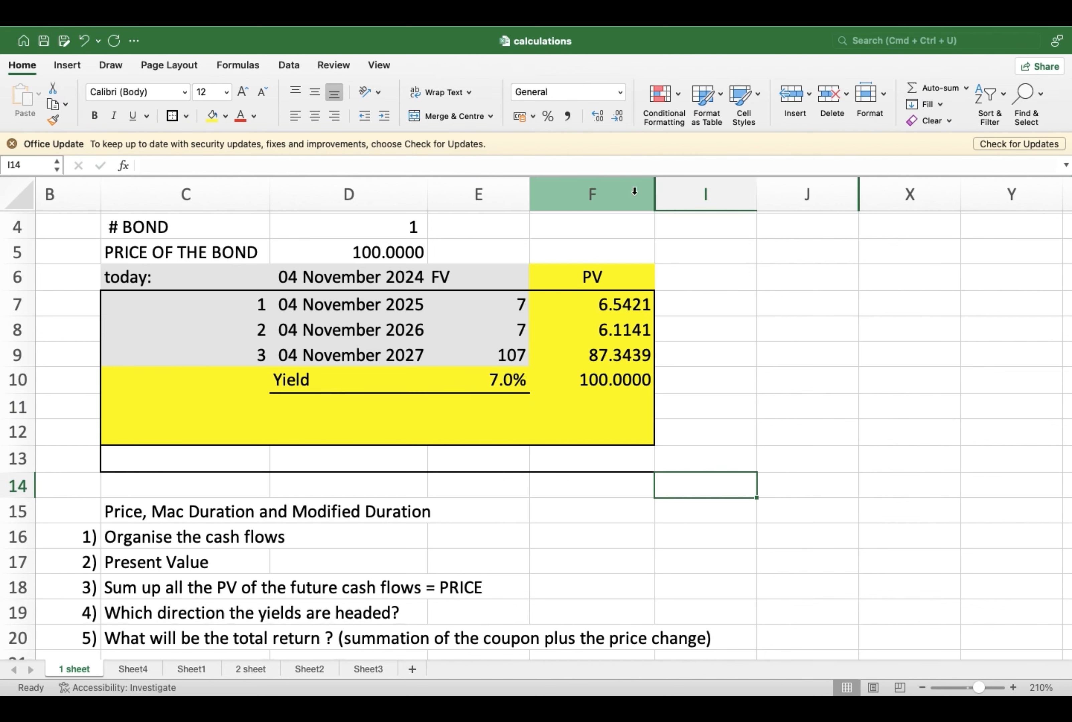
{"action": "left_click_drag", "start_coordinate": [634, 190], "coordinate": [698, 194]}
{"action": "right_click", "coordinate": [699, 196]}
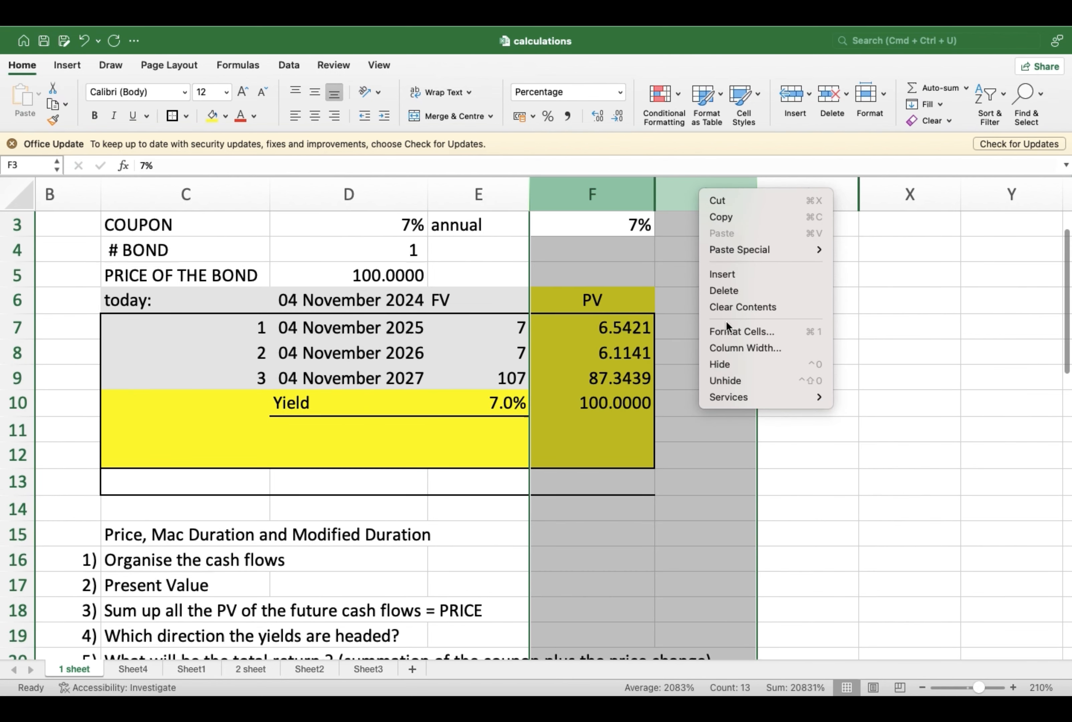
{"action": "left_click", "coordinate": [727, 381]}
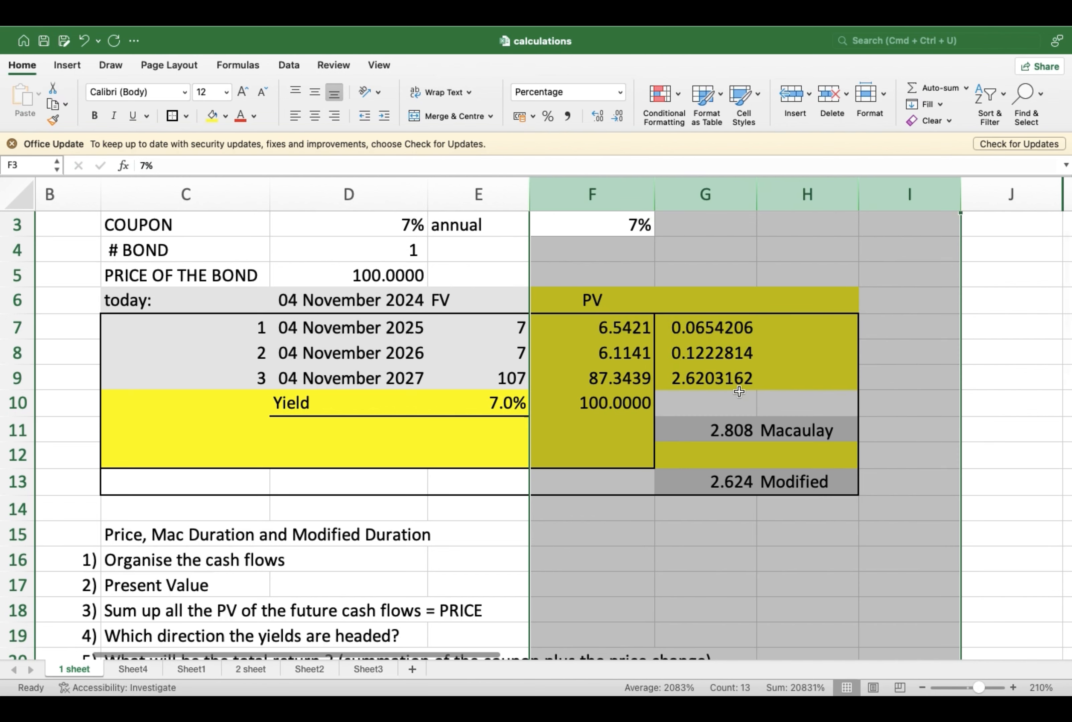
{"action": "left_click", "coordinate": [767, 362]}
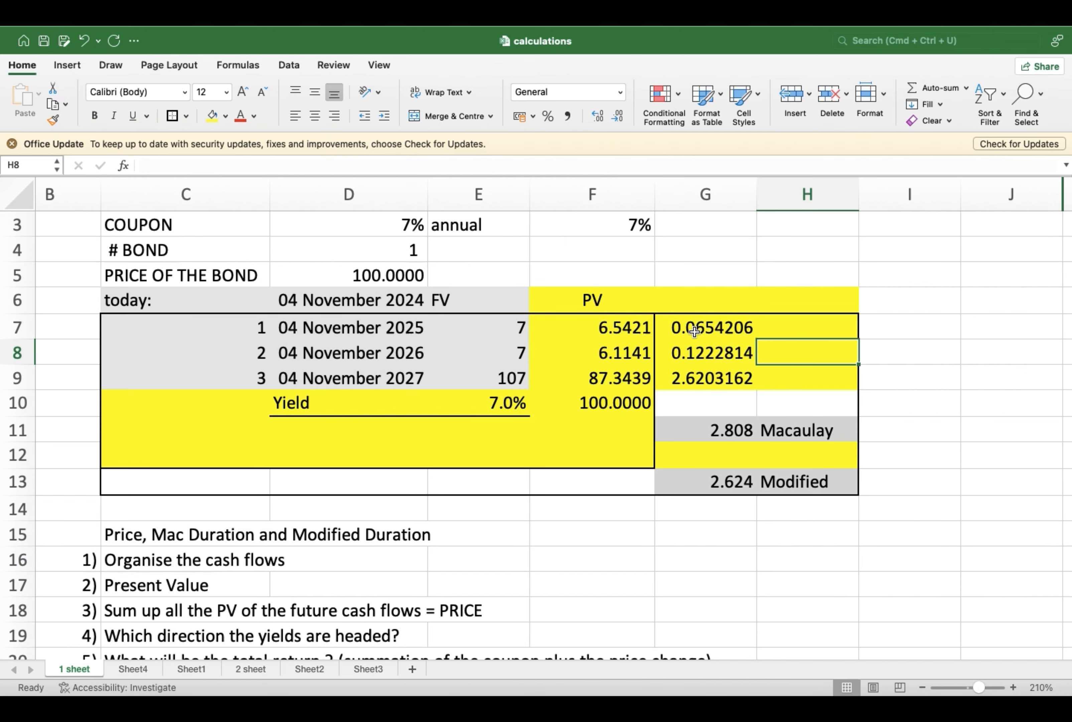
Hide row 13, which holds the Modified duration result
{"action": "left_click", "coordinate": [24, 487]}
{"action": "right_click", "coordinate": [21, 489]}
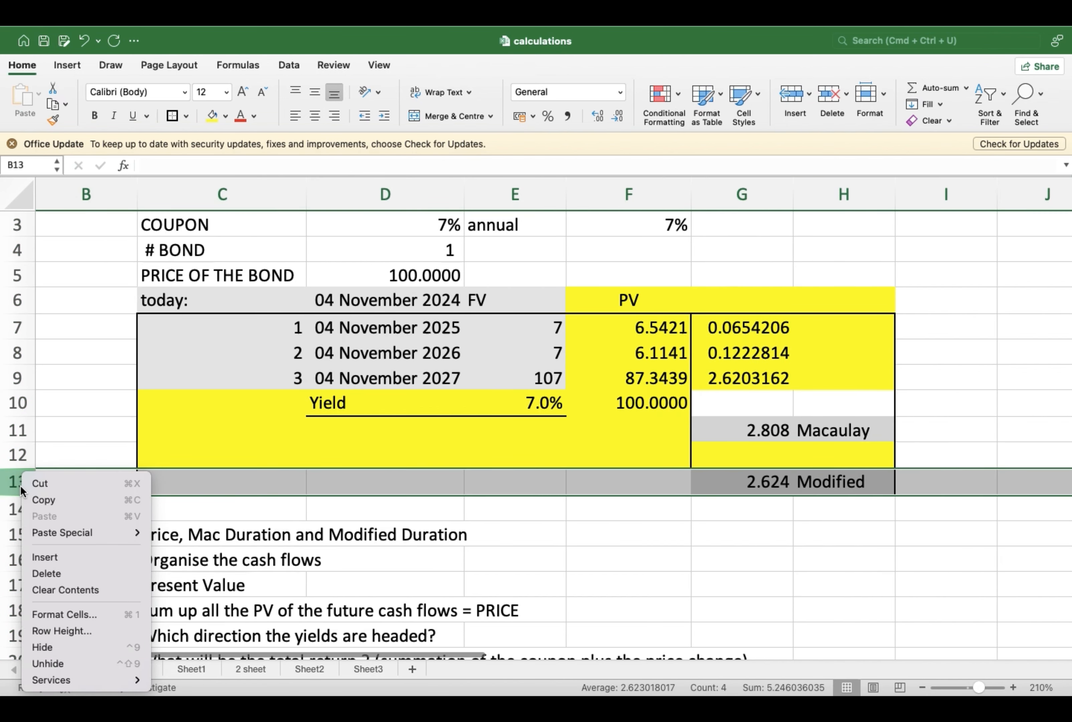
{"action": "left_click", "coordinate": [77, 647]}
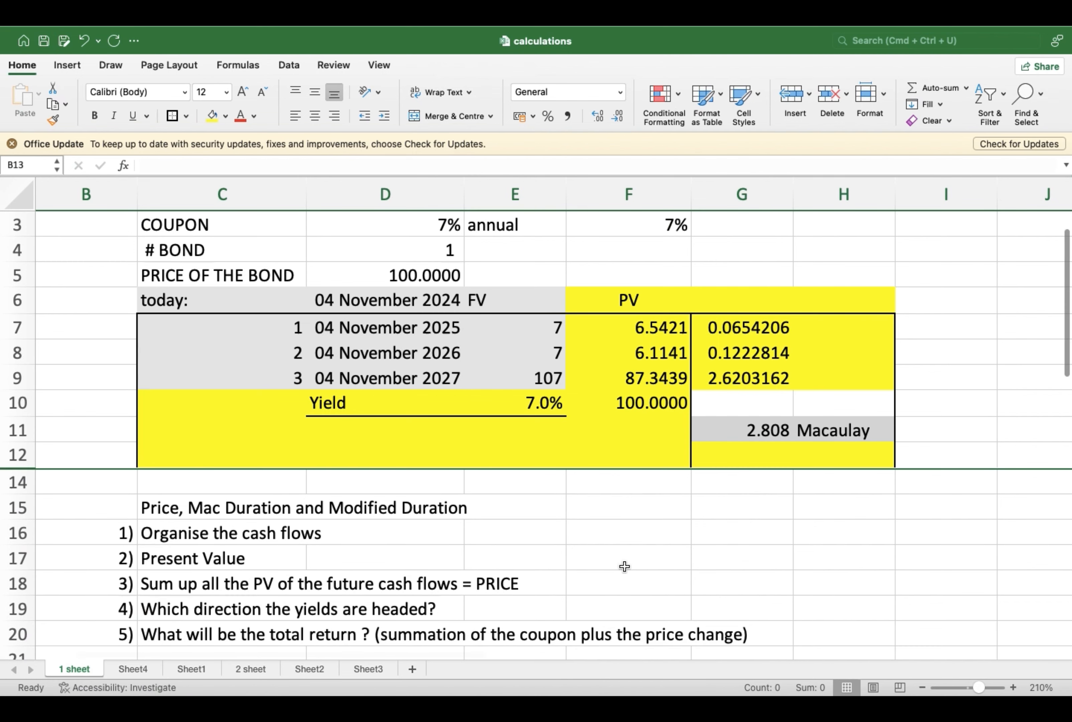
{"action": "left_click", "coordinate": [624, 567]}
Examine the 7% cell in F3, the weighting formula in G7 and the present value formula in F7
{"action": "scroll", "coordinate": [732, 471], "scroll_direction": "right", "scroll_amount": 1}
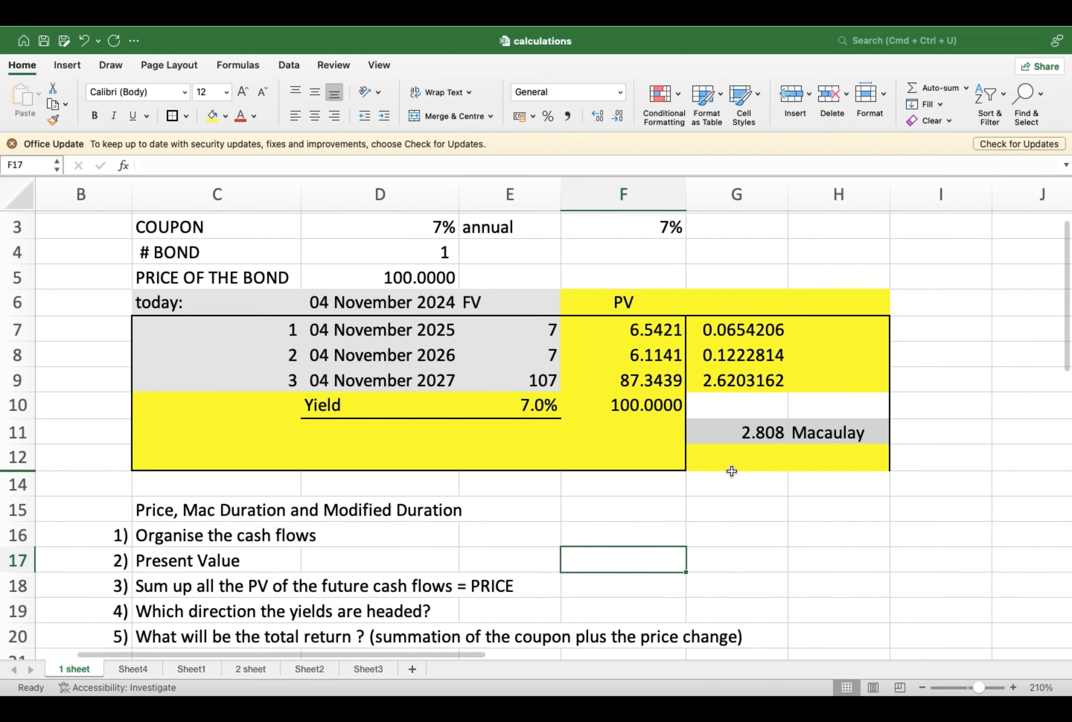
{"action": "scroll", "coordinate": [733, 471], "scroll_direction": "up", "scroll_amount": 2}
{"action": "scroll", "coordinate": [732, 471], "scroll_direction": "left", "scroll_amount": 1}
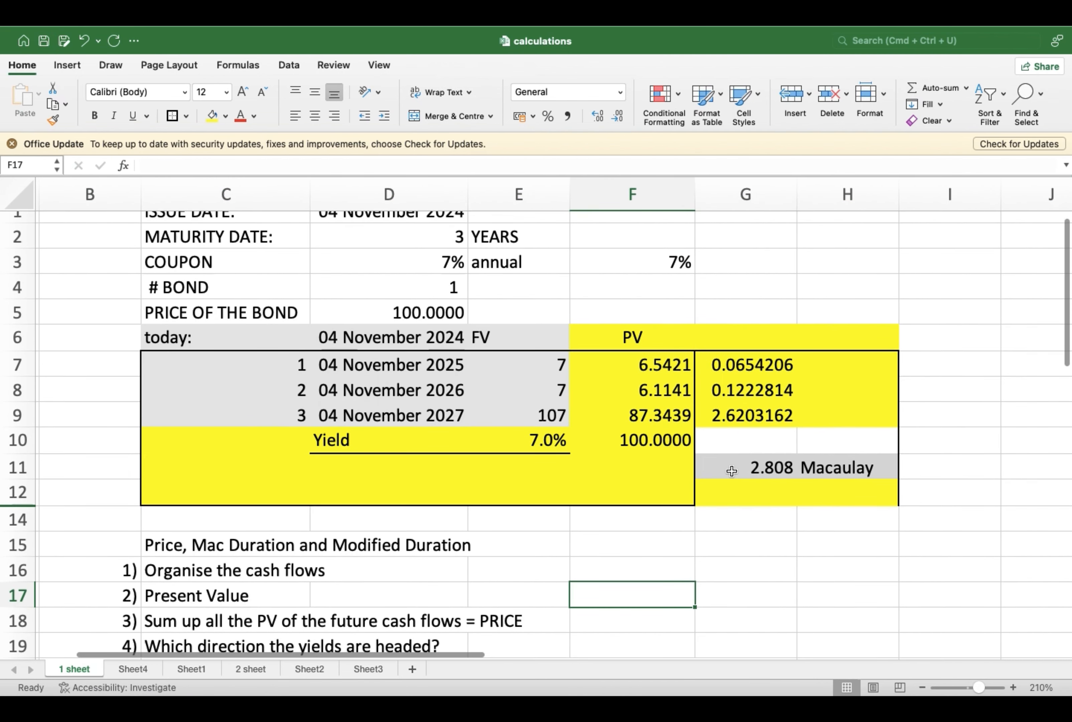
{"action": "left_click", "coordinate": [676, 262]}
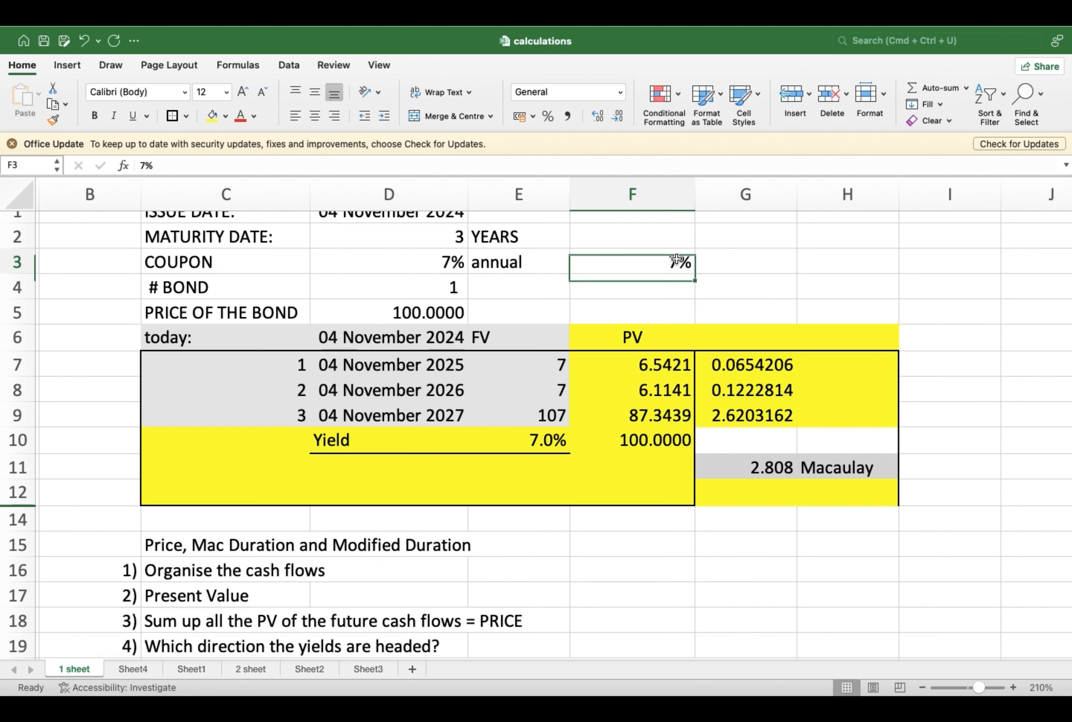
{"action": "left_click", "coordinate": [735, 358]}
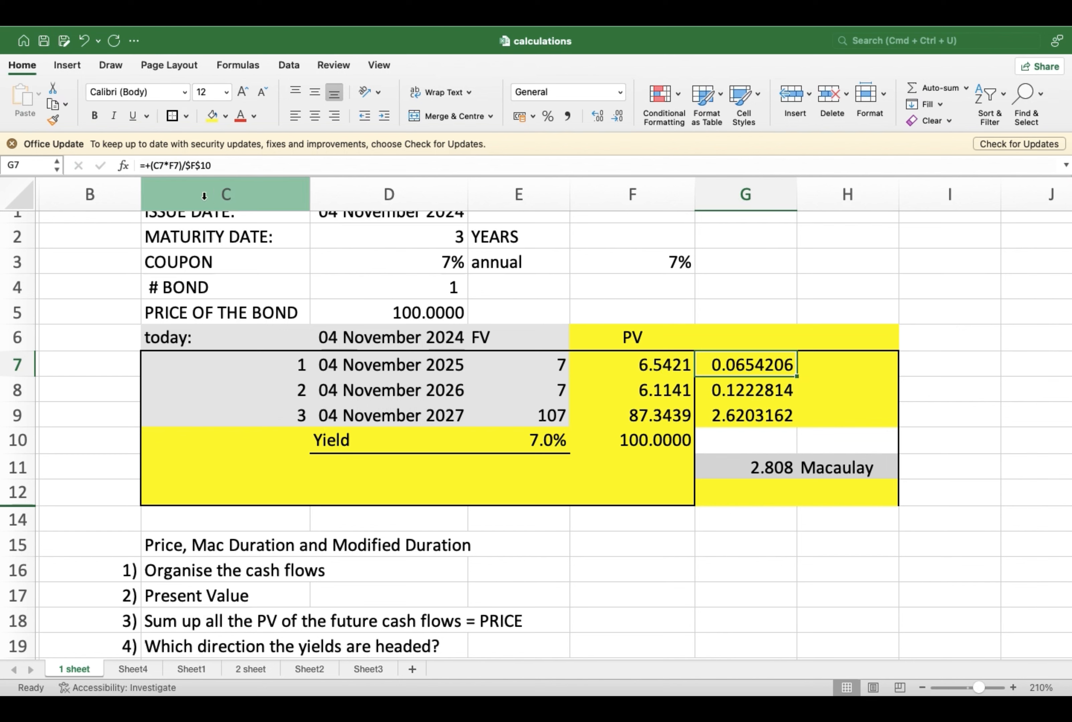
{"action": "left_click", "coordinate": [607, 367]}
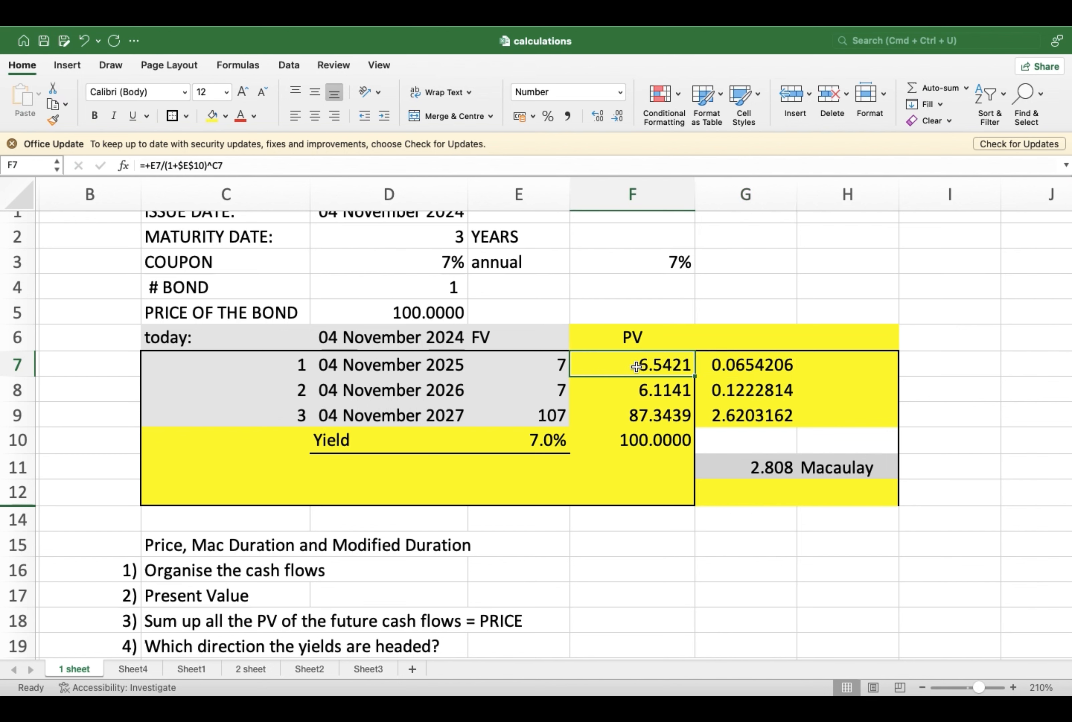
{"action": "left_click", "coordinate": [716, 368]}
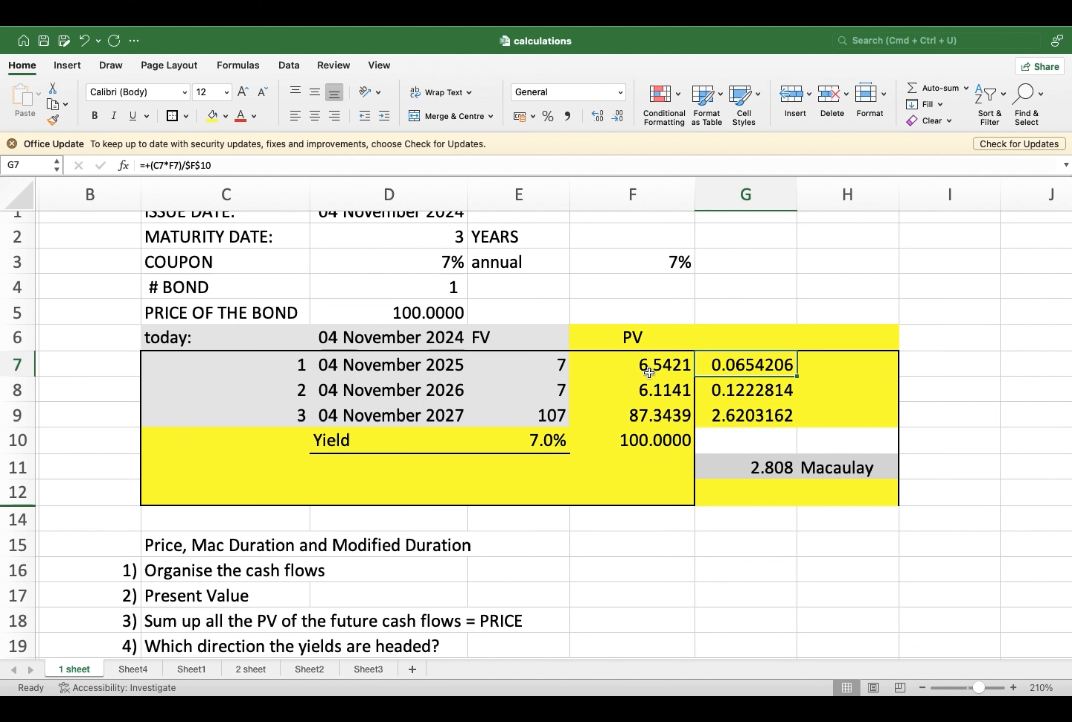
Go through the present values in F7:F9 paired with their period numbers in C7:C9
{"action": "left_click", "coordinate": [667, 368]}
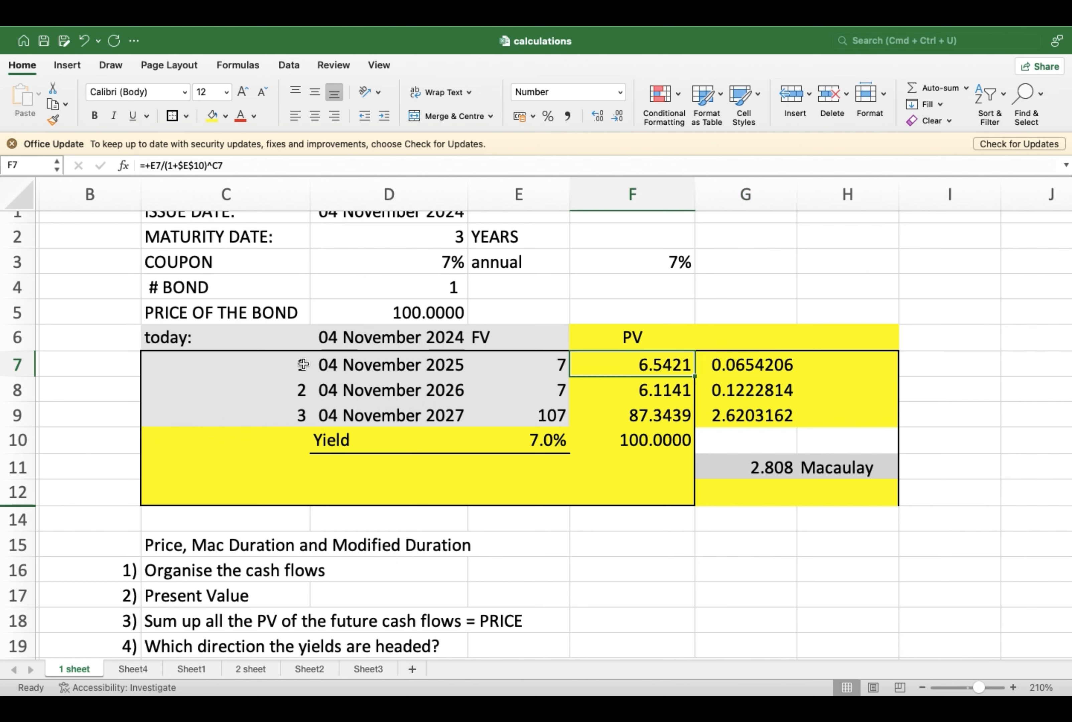
{"action": "left_click", "coordinate": [281, 365]}
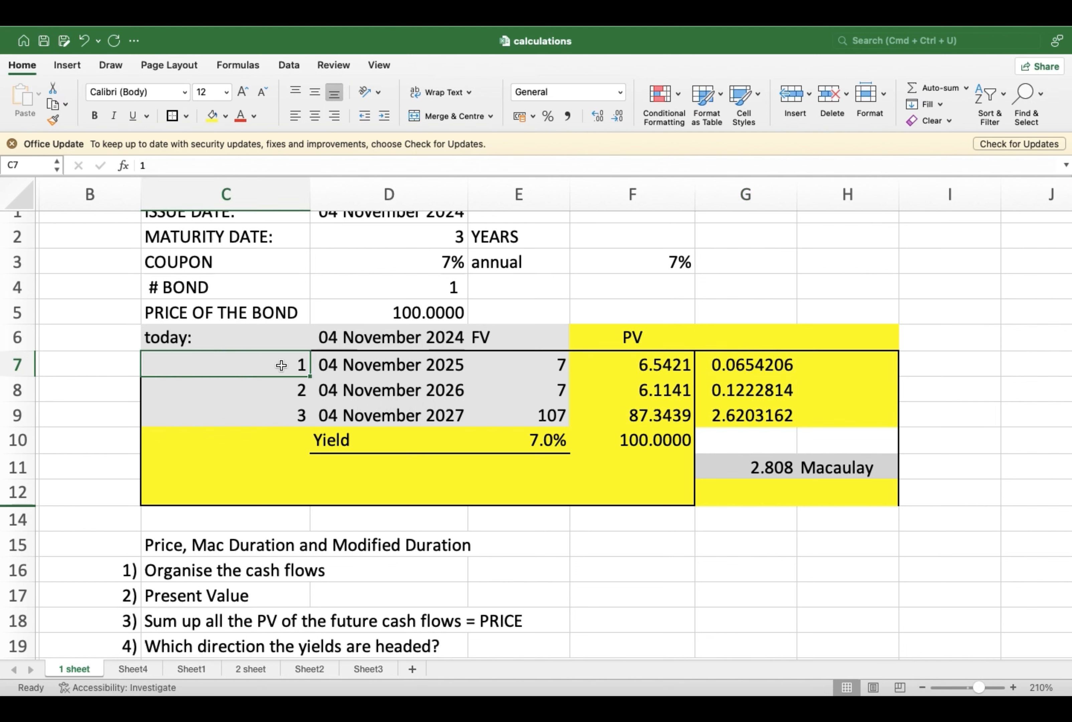
{"action": "left_click", "coordinate": [661, 392]}
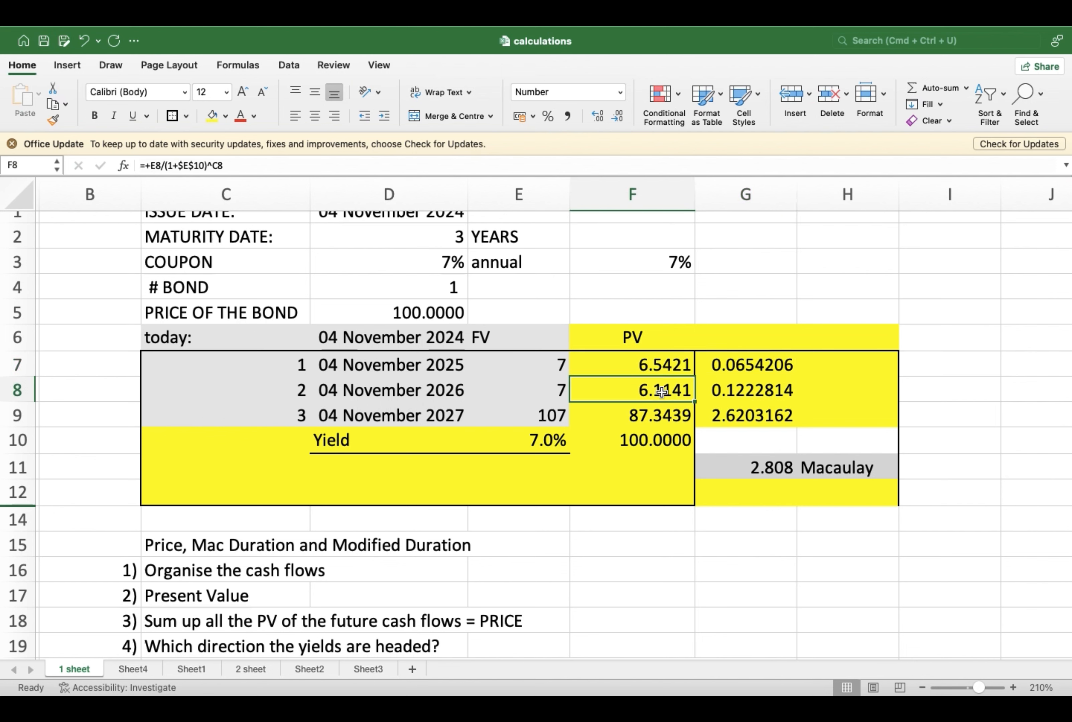
{"action": "left_click", "coordinate": [269, 394]}
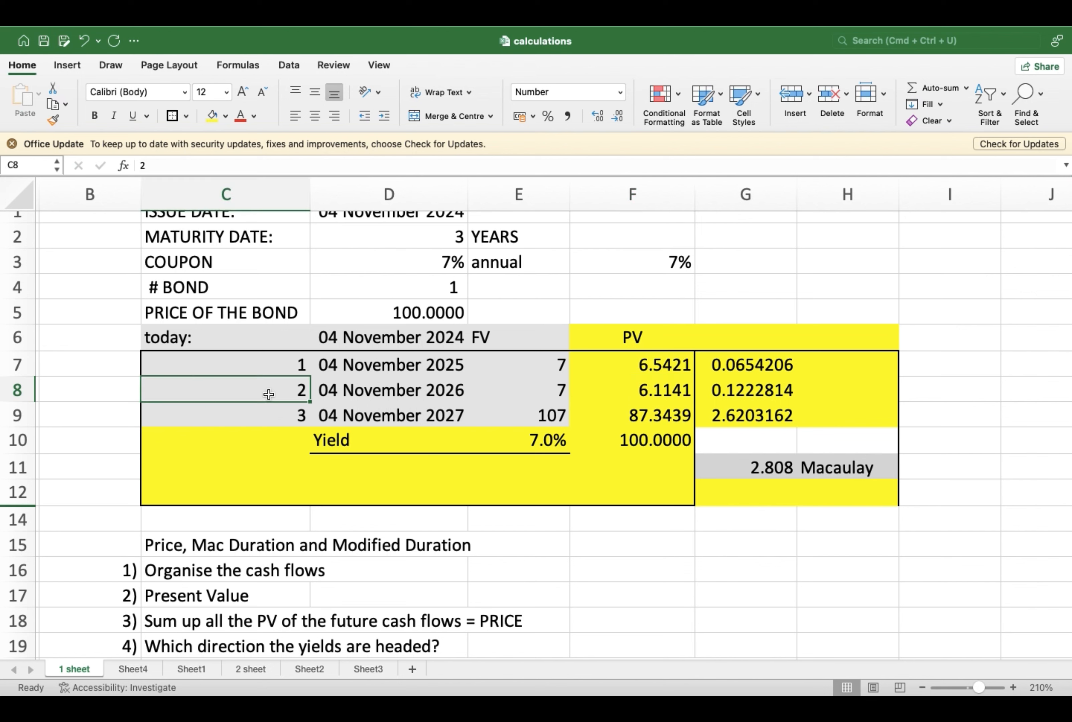
{"action": "left_click", "coordinate": [666, 415]}
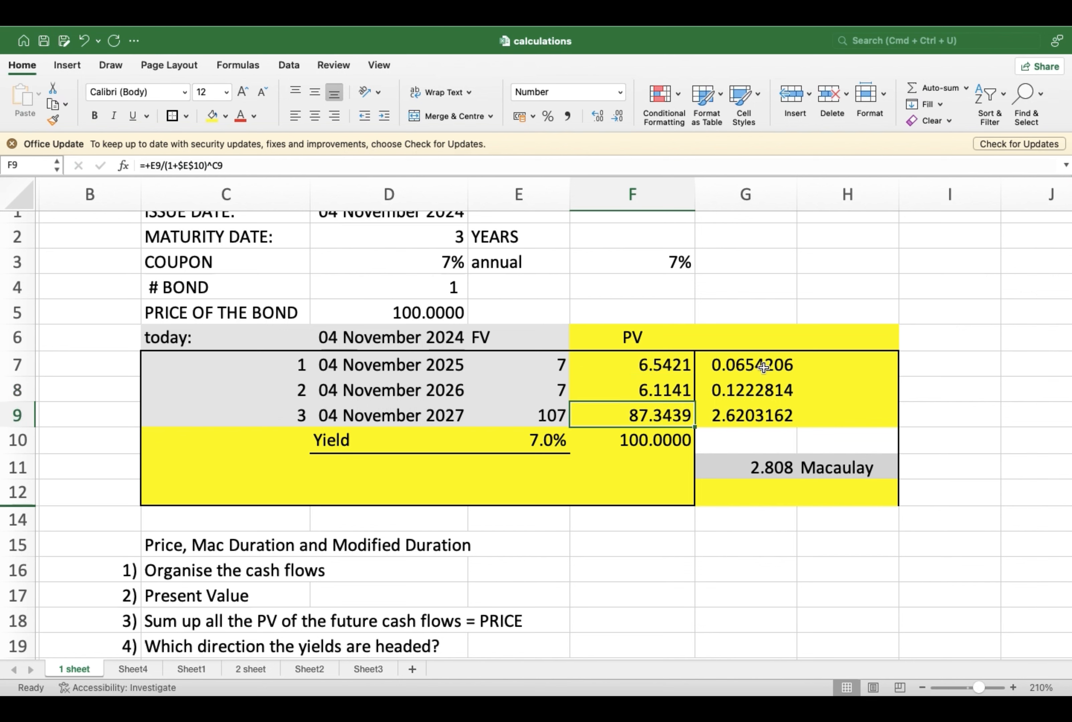
{"action": "left_click", "coordinate": [256, 367]}
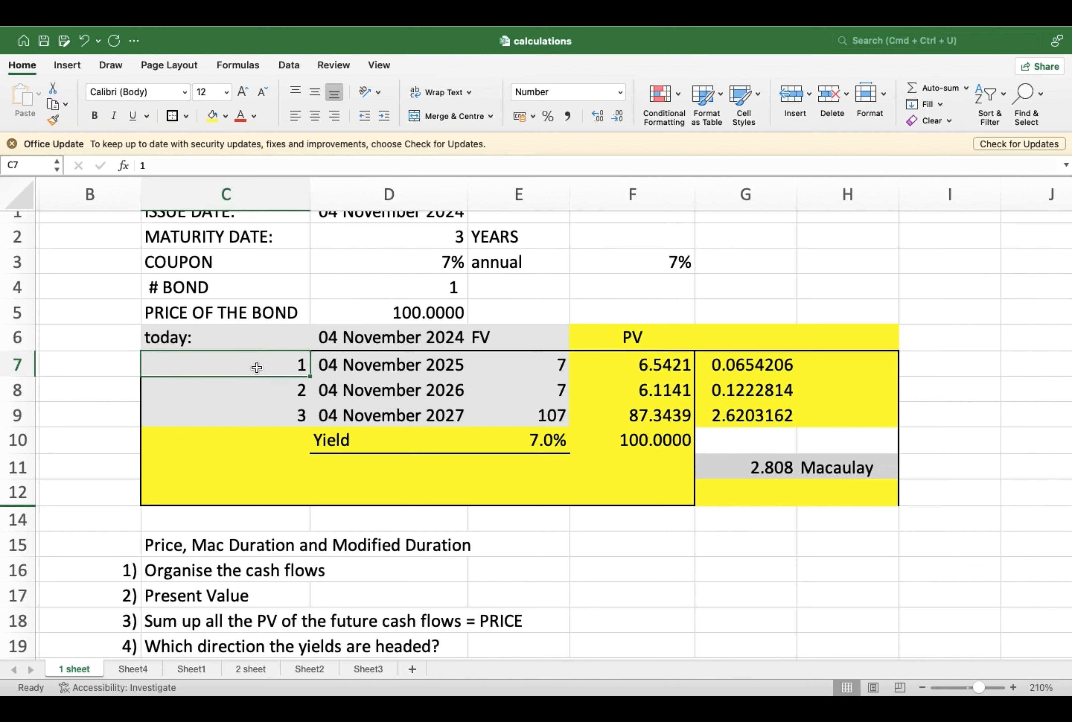
{"action": "left_click", "coordinate": [649, 365]}
{"action": "left_click", "coordinate": [276, 365]}
{"action": "left_click", "coordinate": [649, 393]}
{"action": "left_click", "coordinate": [256, 391]}
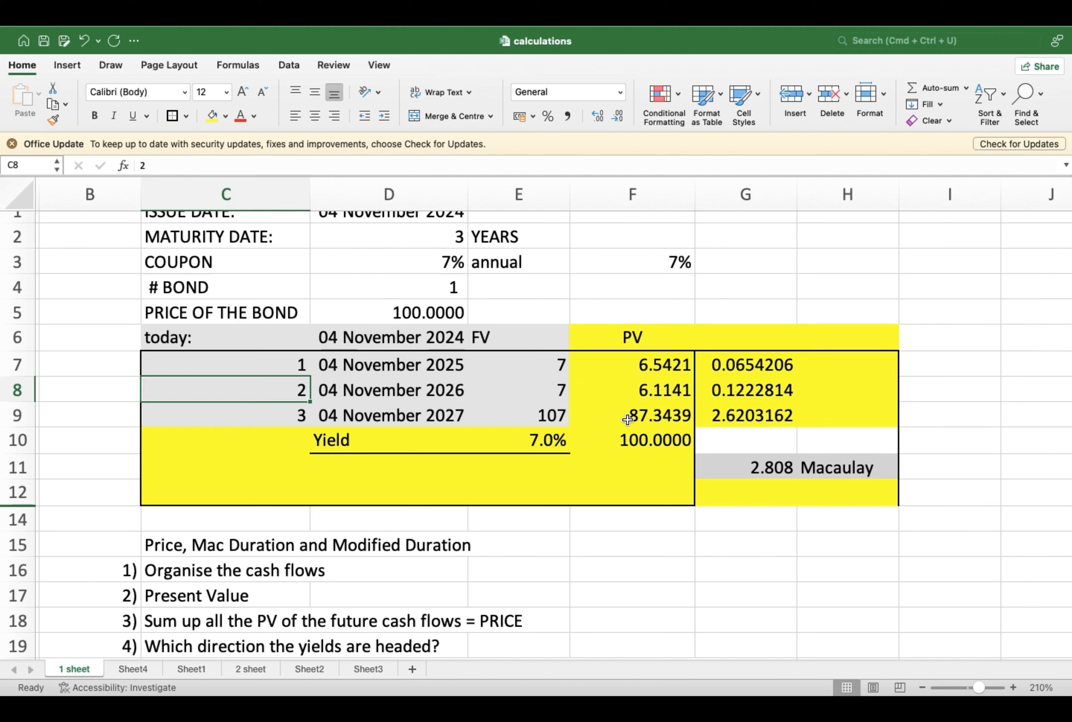
{"action": "left_click", "coordinate": [639, 417]}
{"action": "left_click", "coordinate": [250, 416]}
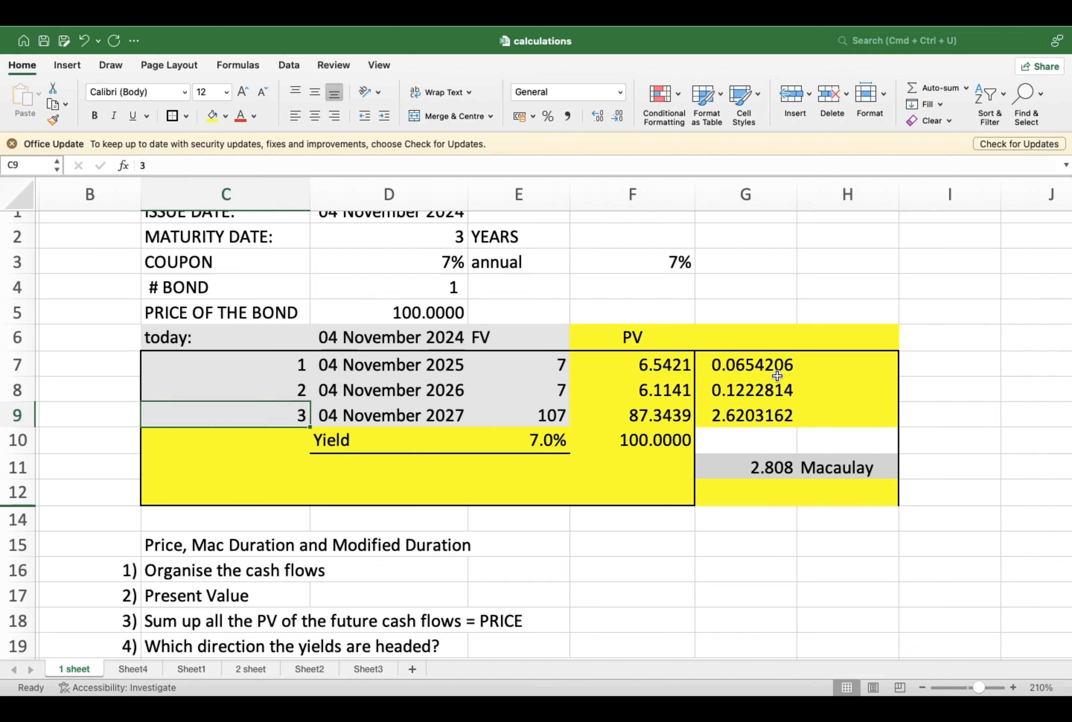
Review how G7 is divided by the total in F10 and how G11 sums the weighted values in G7:G9
{"action": "left_click", "coordinate": [755, 364]}
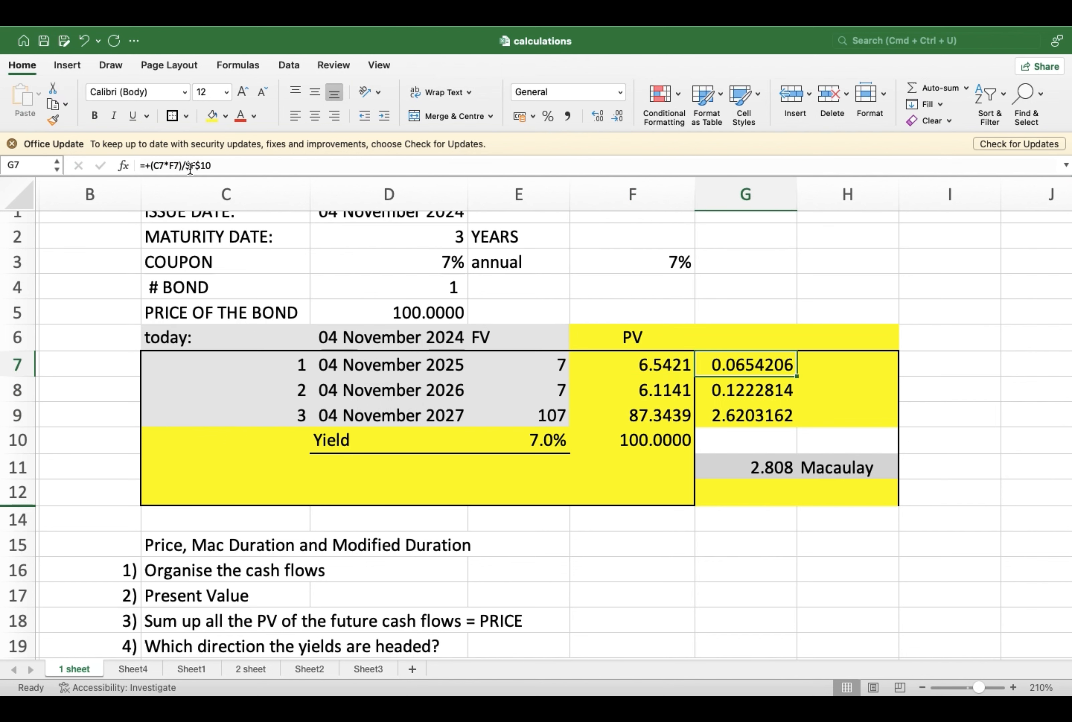
{"action": "left_click", "coordinate": [652, 442]}
{"action": "left_click", "coordinate": [748, 365]}
{"action": "left_click_drag", "start_coordinate": [748, 366], "coordinate": [749, 419]}
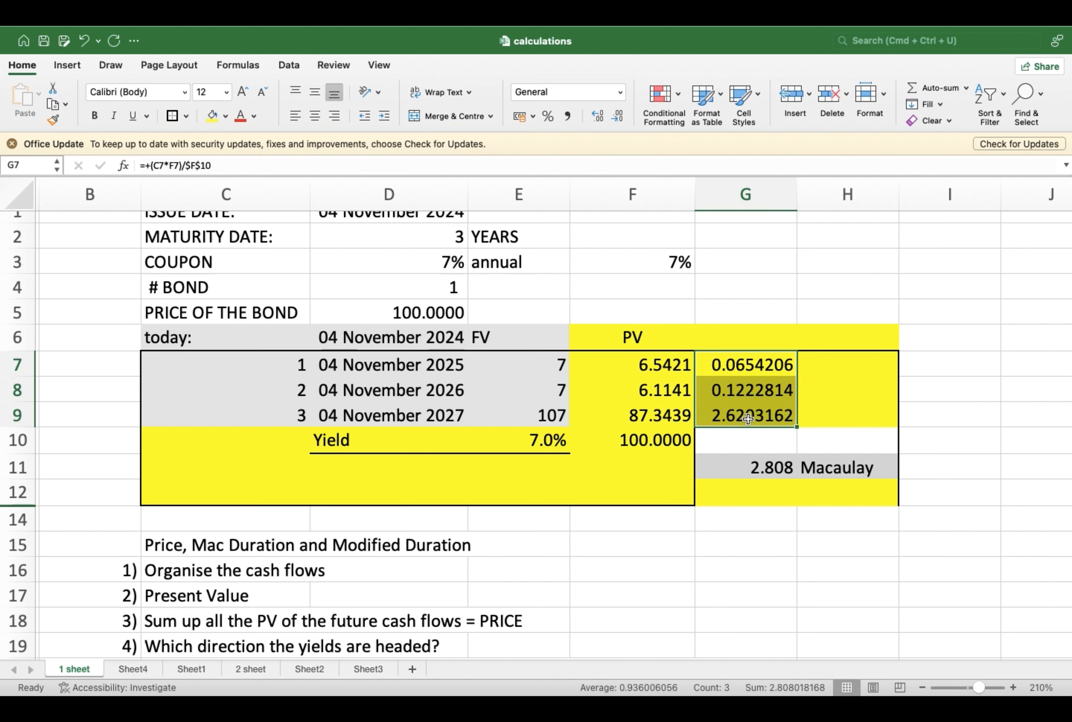
{"action": "left_click", "coordinate": [763, 468]}
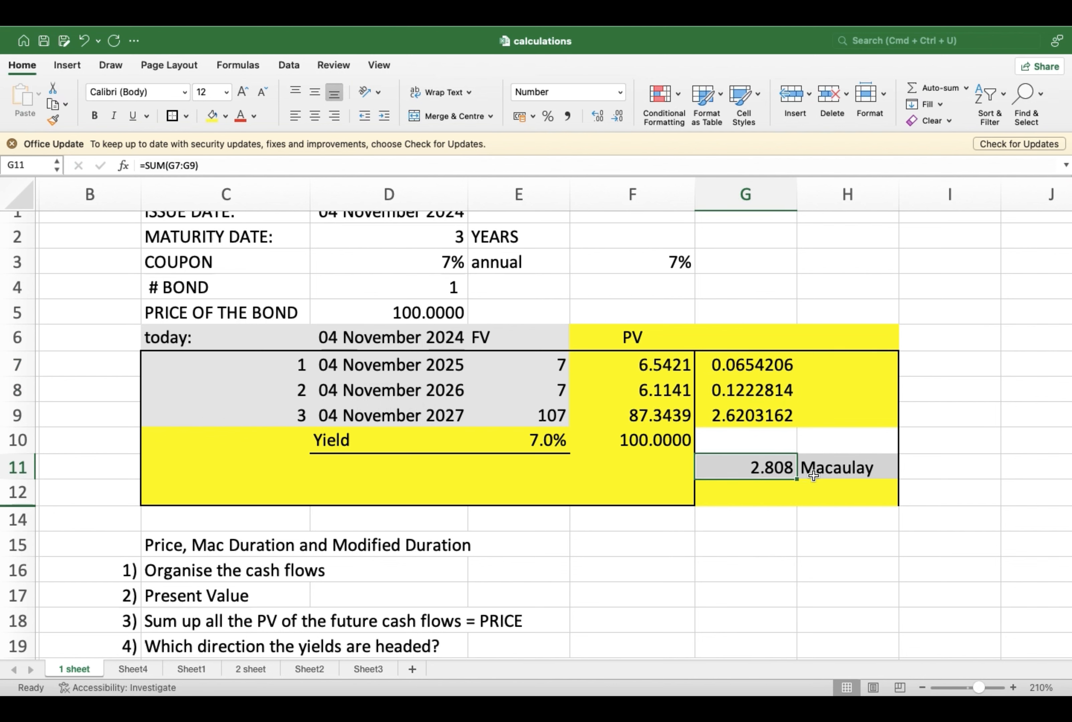
Extend the label in H11 to read "Macaulay Duration"
{"action": "left_click", "coordinate": [836, 467]}
{"action": "left_click", "coordinate": [295, 165]}
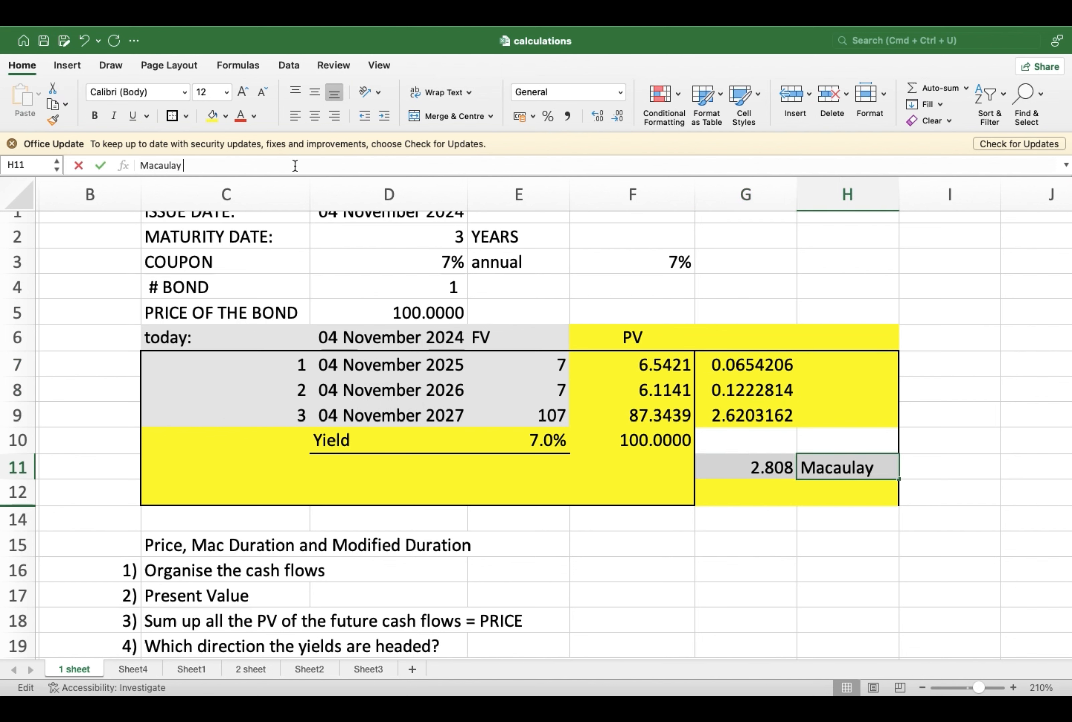
{"action": "type", "text": "Duration"}
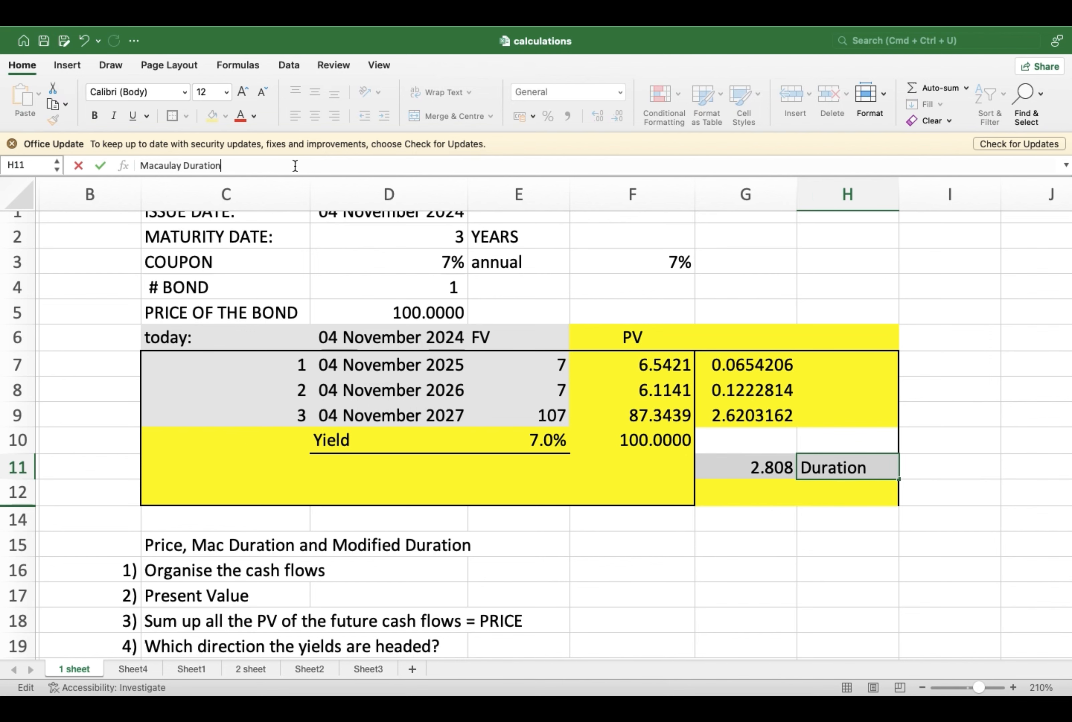
{"action": "key", "text": "Return"}
Wrap the text of the "Macaulay Duration" label in H11 and widen column H slightly
{"action": "key", "text": "Up"}
{"action": "left_click", "coordinate": [448, 98]}
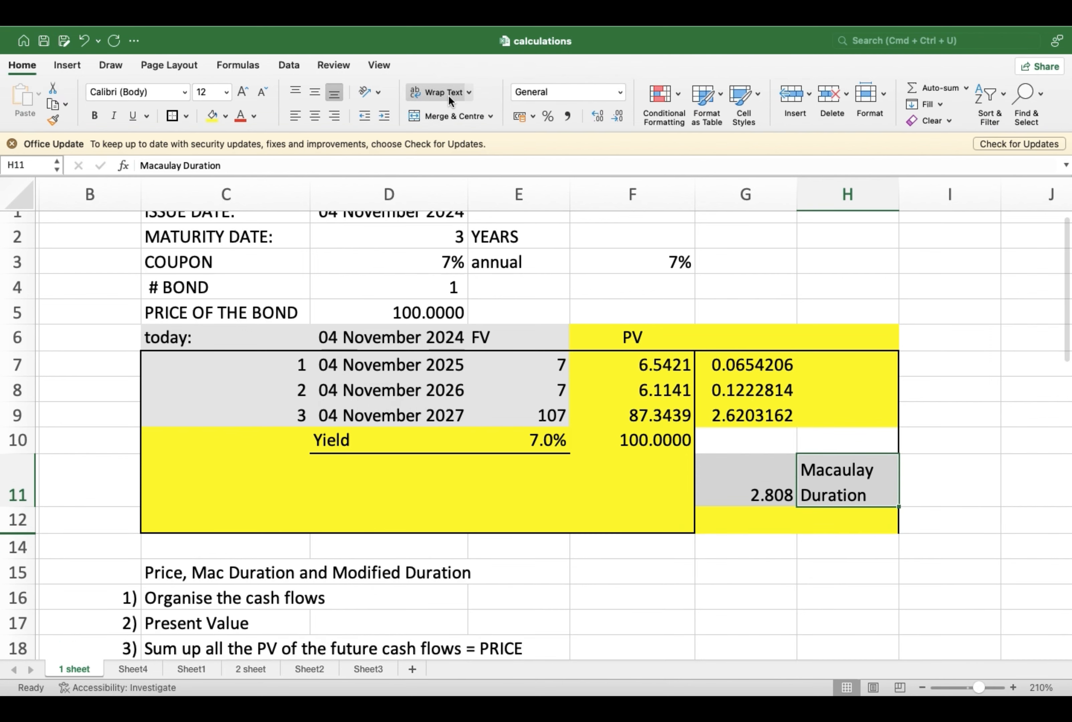
{"action": "scroll", "coordinate": [758, 510], "scroll_direction": "down", "scroll_amount": 2}
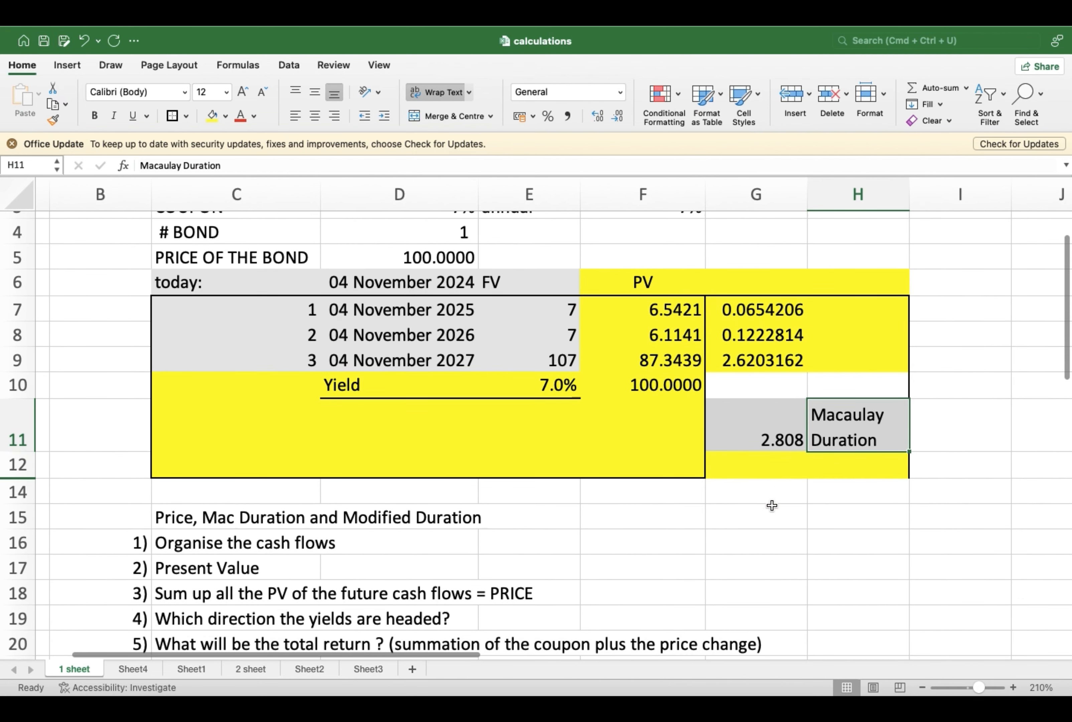
{"action": "left_click_drag", "start_coordinate": [909, 194], "coordinate": [933, 192]}
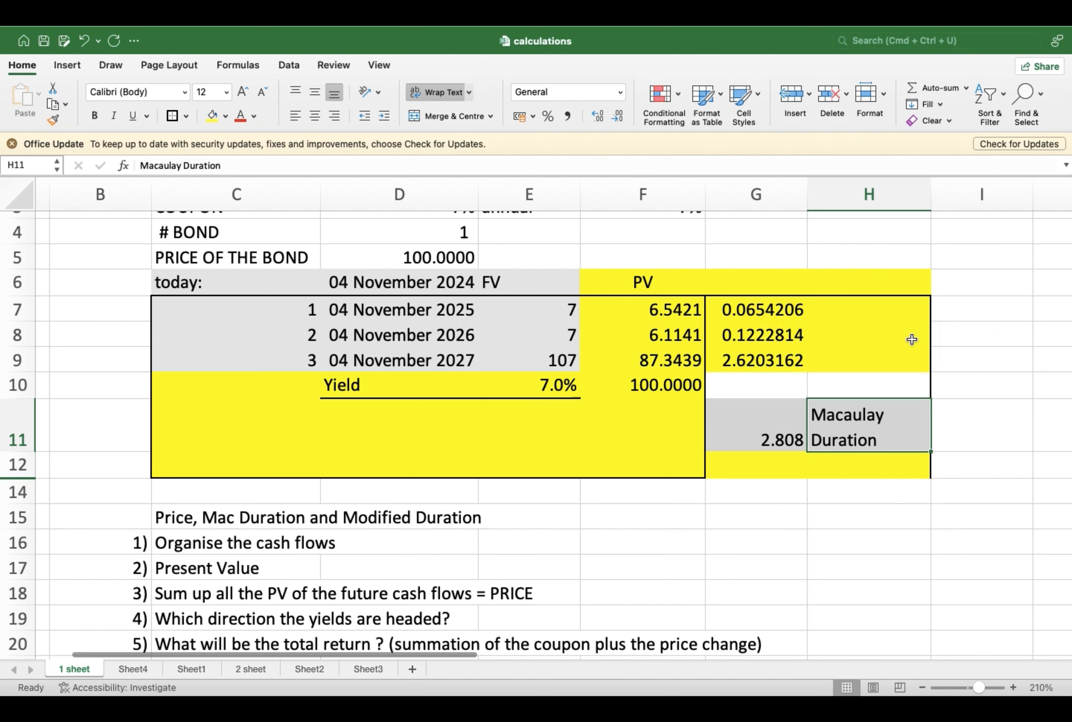
Enter the item number "6)" in B21, beneath the numbered list
{"action": "scroll", "coordinate": [809, 470], "scroll_direction": "down", "scroll_amount": 3}
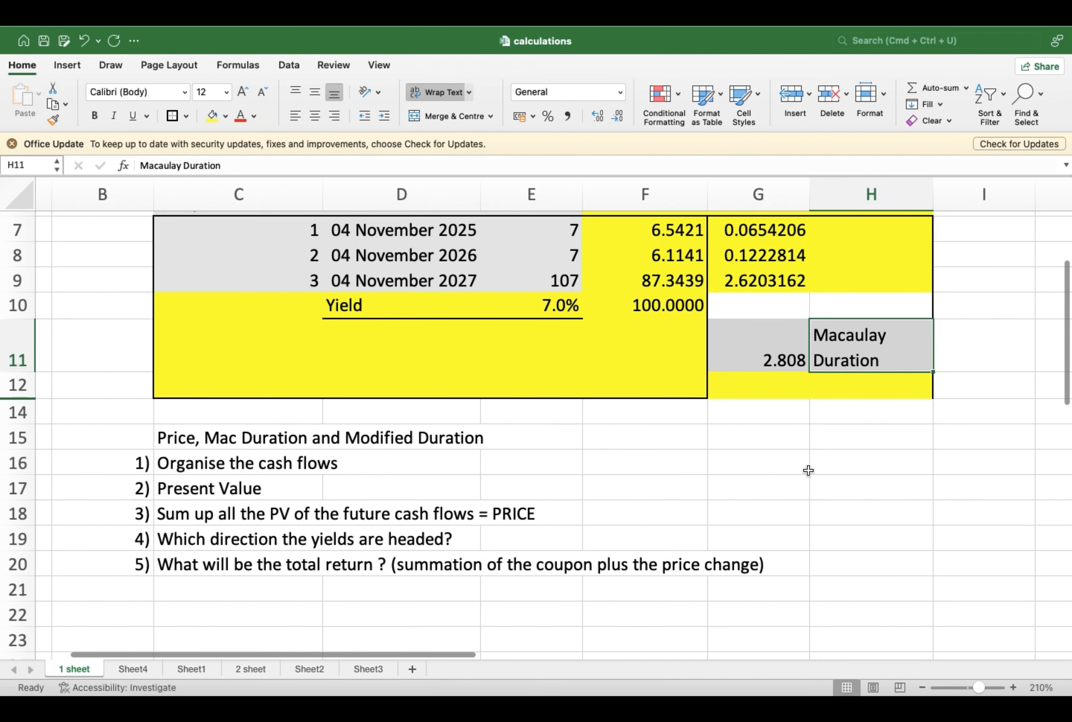
{"action": "left_click", "coordinate": [137, 569]}
{"action": "left_click", "coordinate": [138, 584]}
{"action": "type", "text": "6)"}
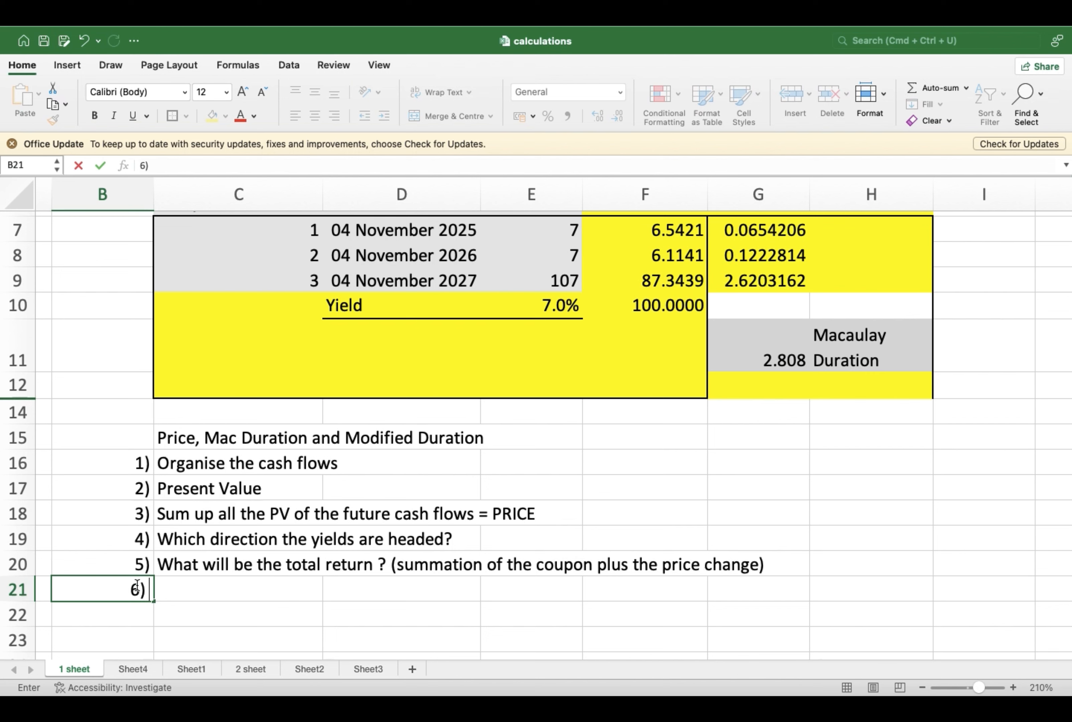
{"action": "key", "text": "Return"}
{"action": "key", "text": "Up"}
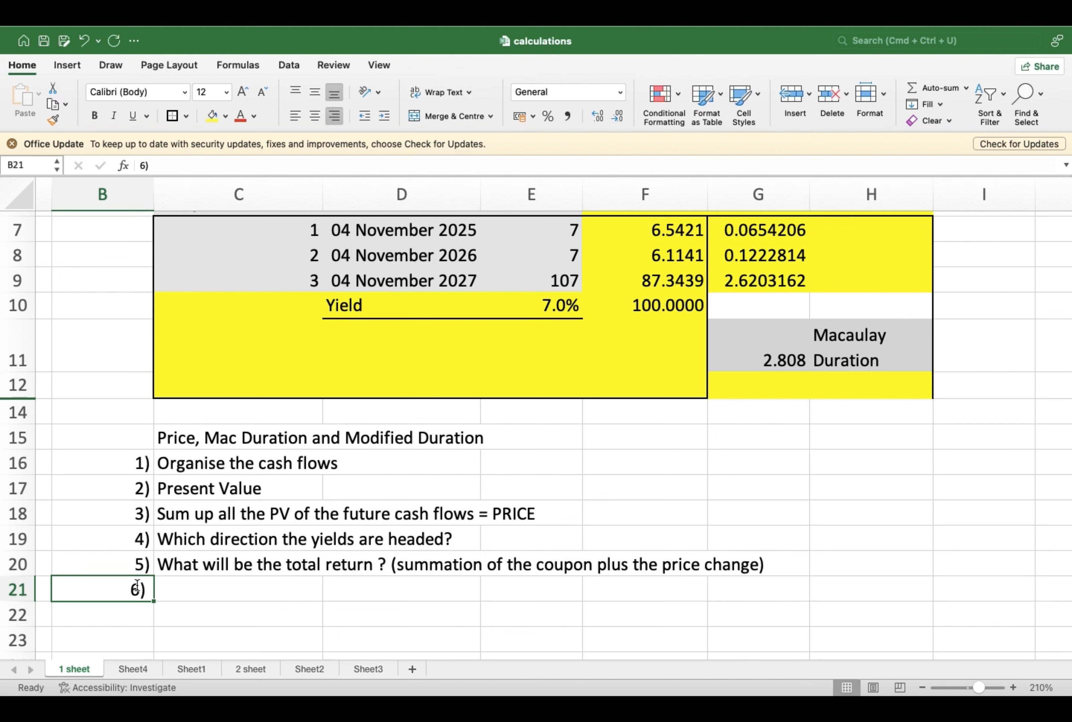
Enter "Weighted average time period to receive the initial investment" in C21 as the text of item 6
{"action": "key", "text": "Right"}
{"action": "type", "text": "Weighte"}
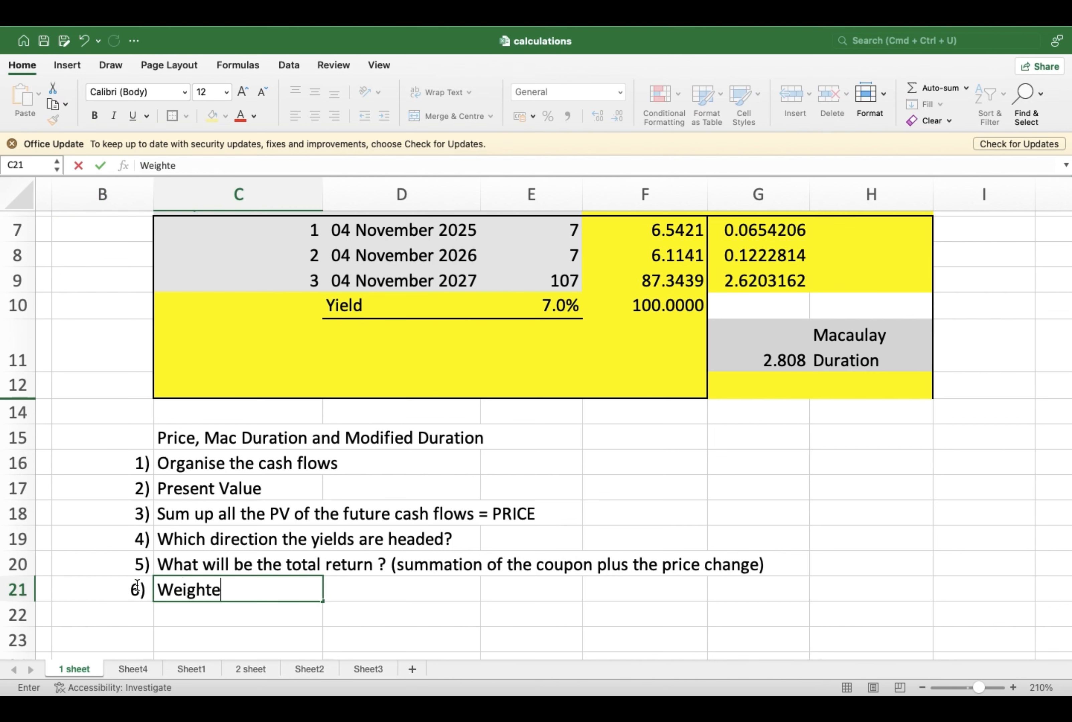
{"action": "type", "text": "d average ti"}
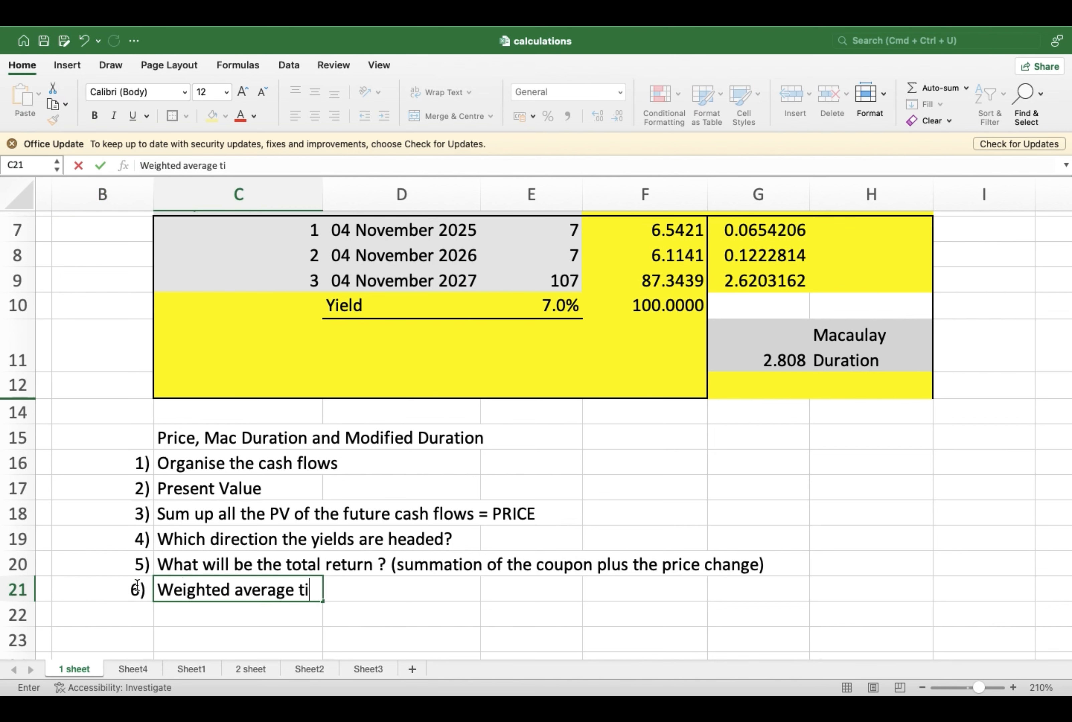
{"action": "type", "text": "me period "}
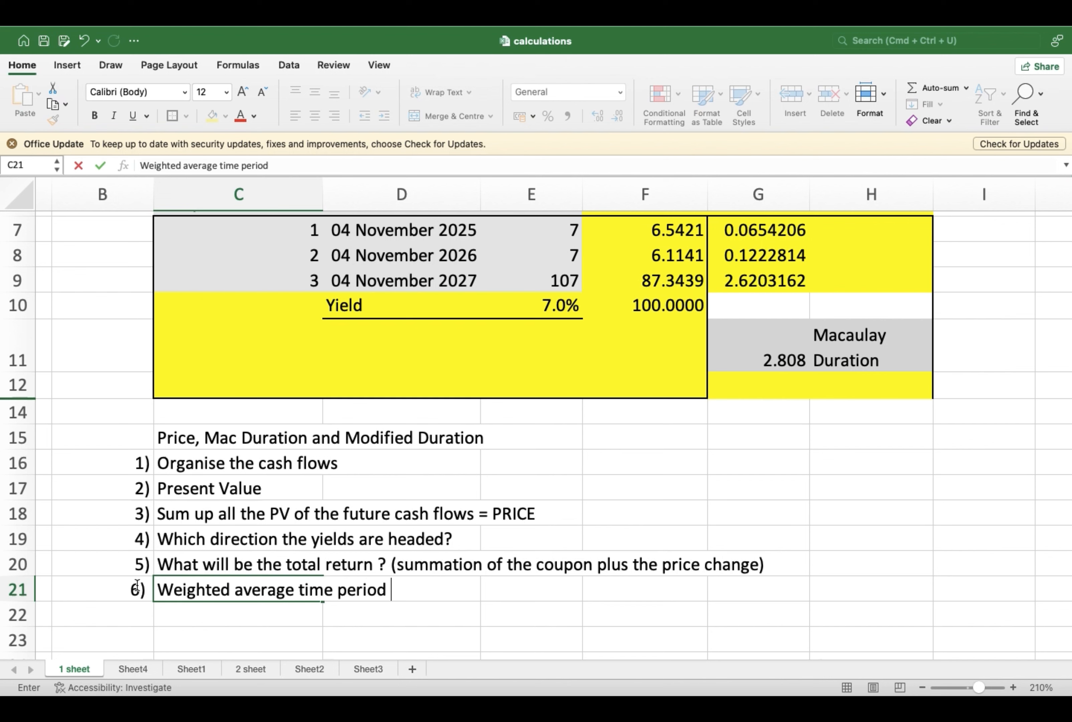
{"action": "type", "text": "to receuv"}
{"action": "key", "text": "BackSpace"}
{"action": "key", "text": "BackSpace"}
{"action": "key", "text": "BackSpace"}
{"action": "type", "text": "eive the "}
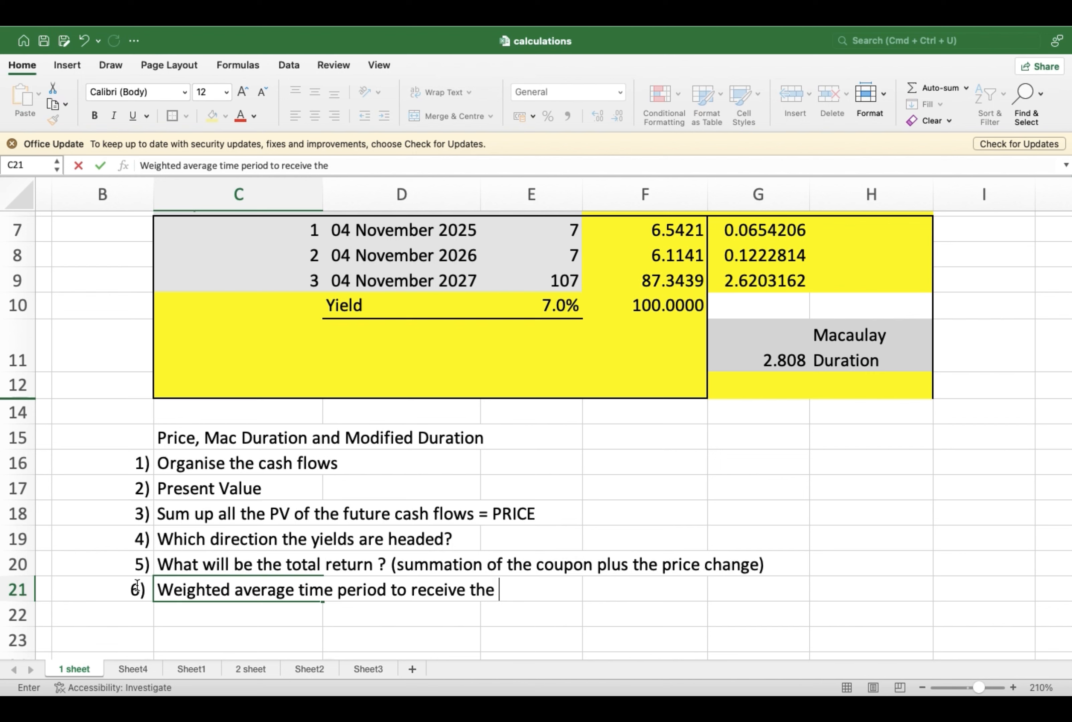
{"action": "type", "text": "initial in"}
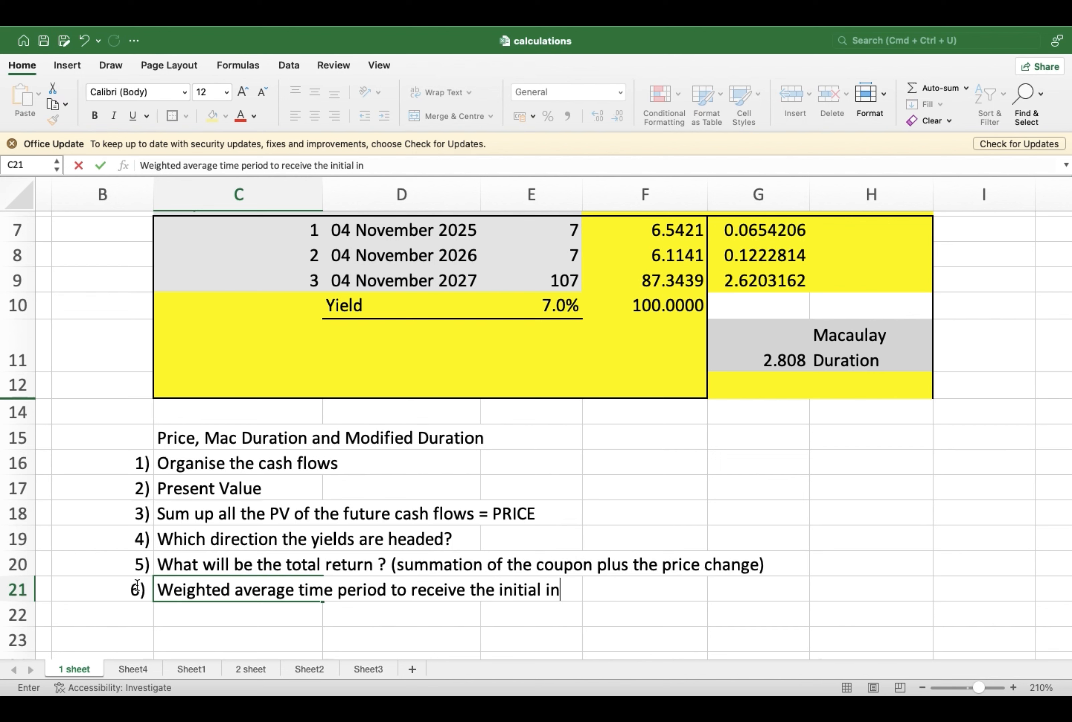
{"action": "type", "text": "vestment"}
{"action": "key", "text": "Return"}
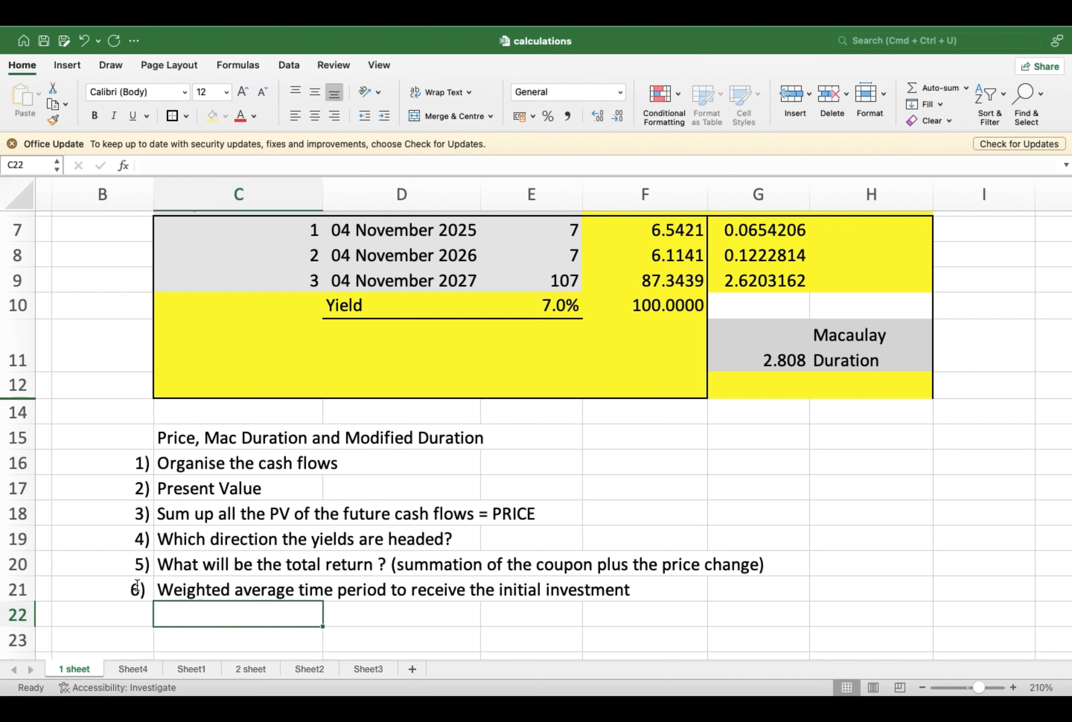
{"action": "key", "text": "Up"}
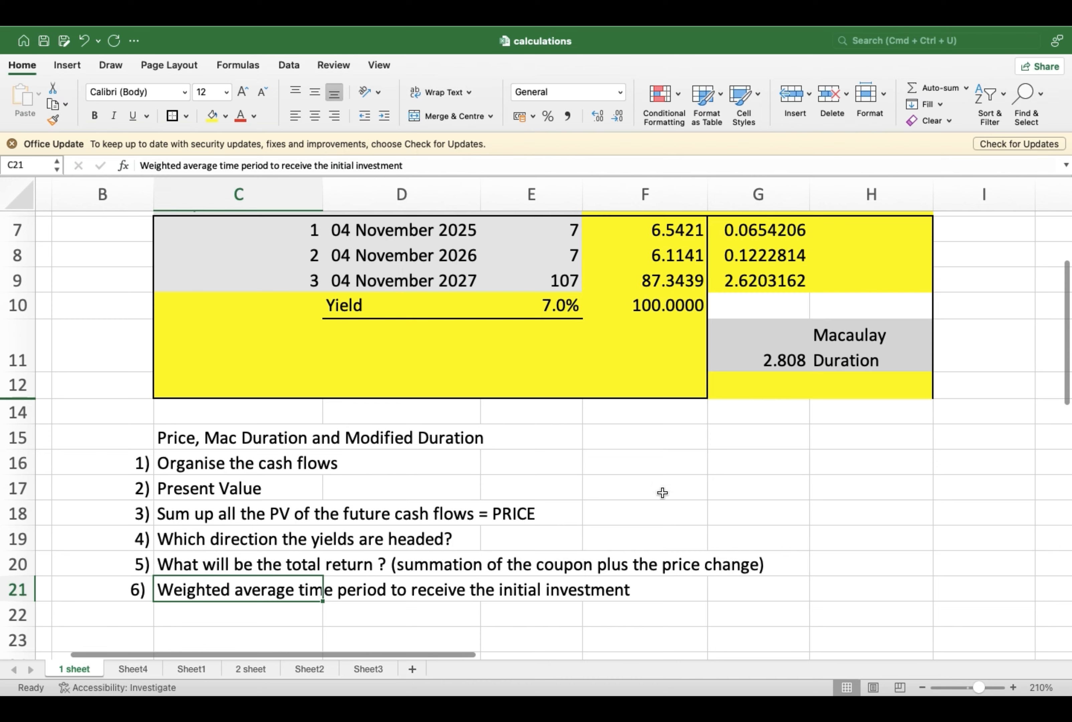
Unhide row 13 between rows 12 and 14
{"action": "scroll", "coordinate": [661, 482], "scroll_direction": "up", "scroll_amount": 2}
{"action": "scroll", "coordinate": [661, 481], "scroll_direction": "right", "scroll_amount": 1}
{"action": "scroll", "coordinate": [659, 482], "scroll_direction": "right", "scroll_amount": 1}
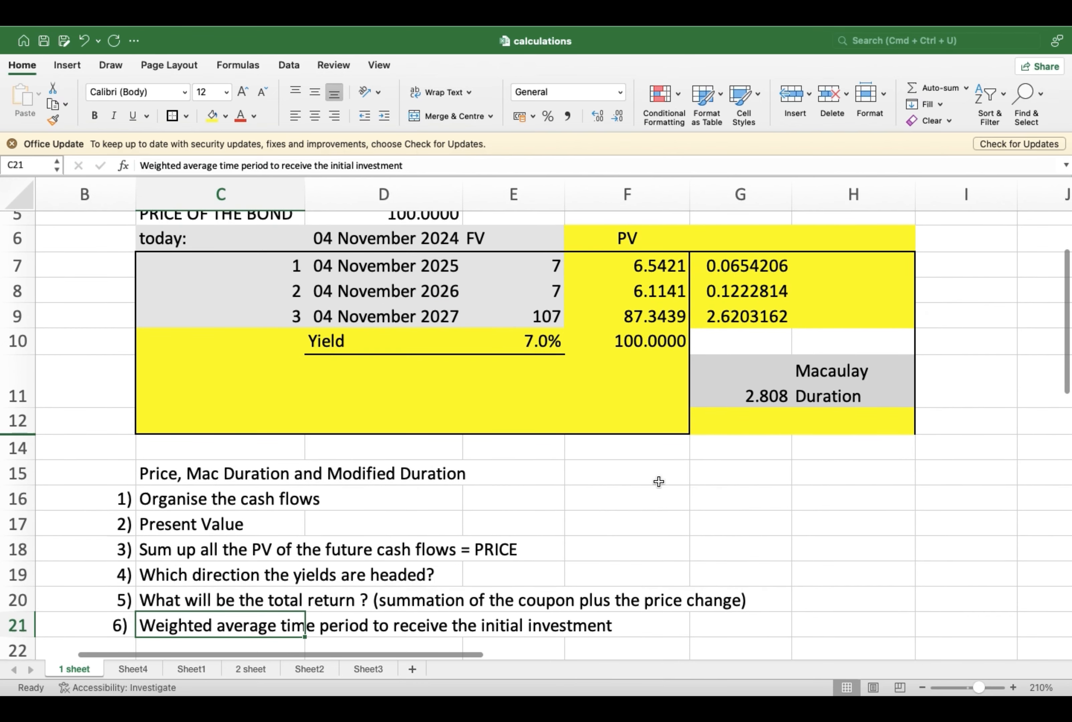
{"action": "scroll", "coordinate": [659, 481], "scroll_direction": "up", "scroll_amount": 1}
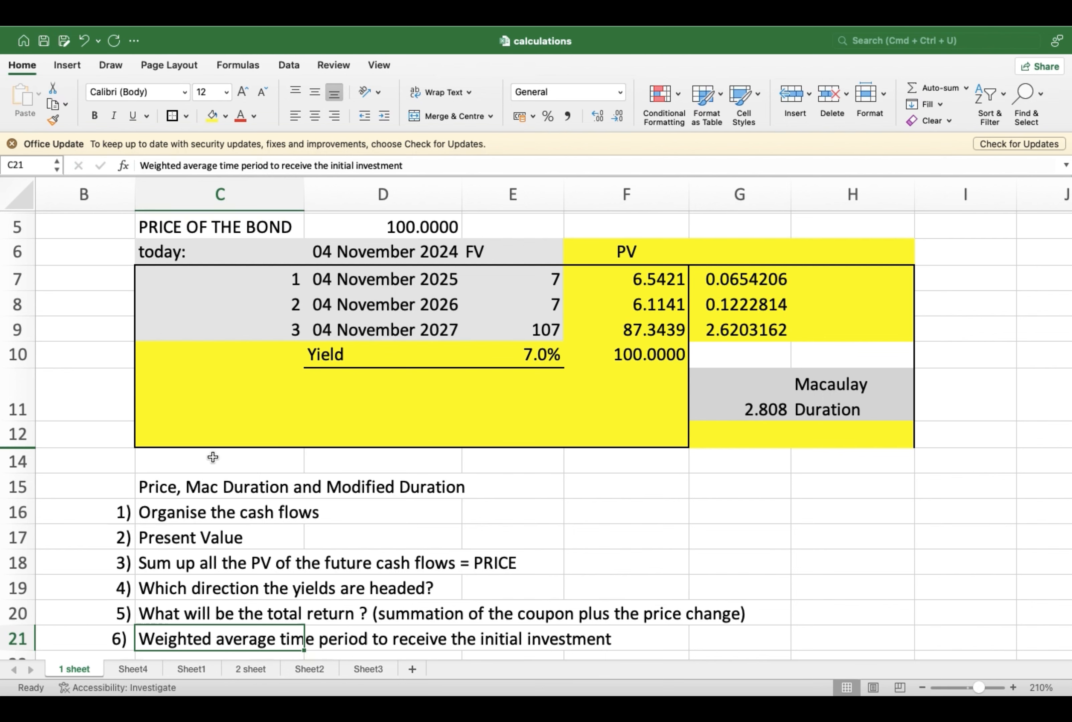
{"action": "left_click_drag", "start_coordinate": [18, 434], "coordinate": [19, 460]}
{"action": "right_click", "coordinate": [20, 460]}
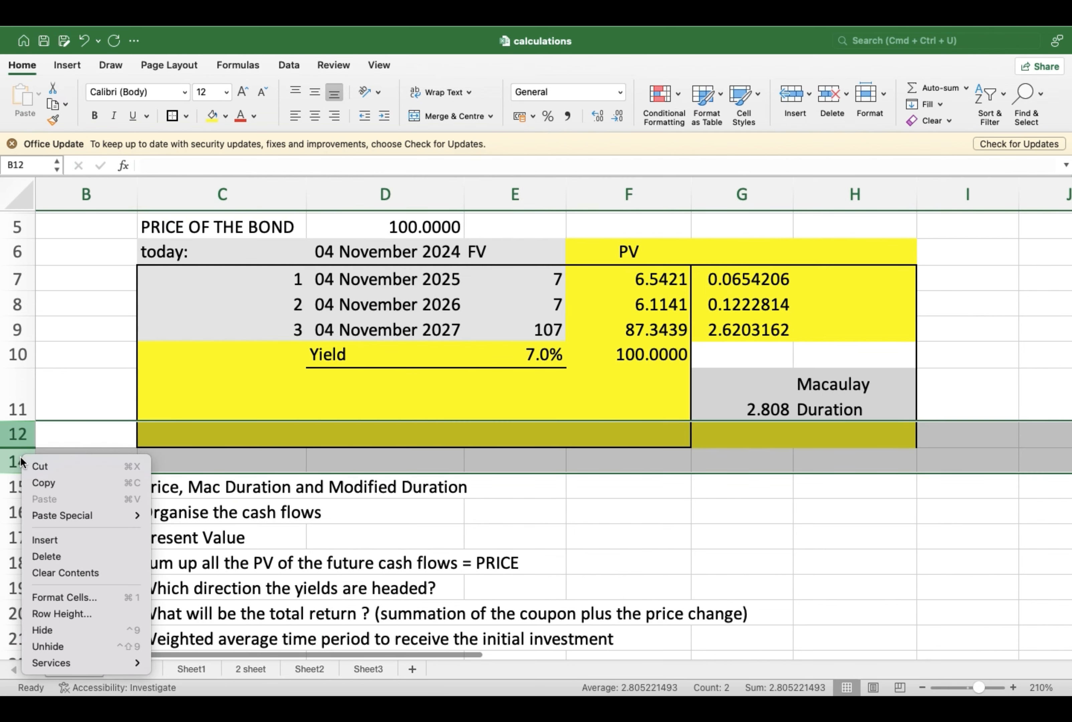
{"action": "left_click", "coordinate": [69, 644]}
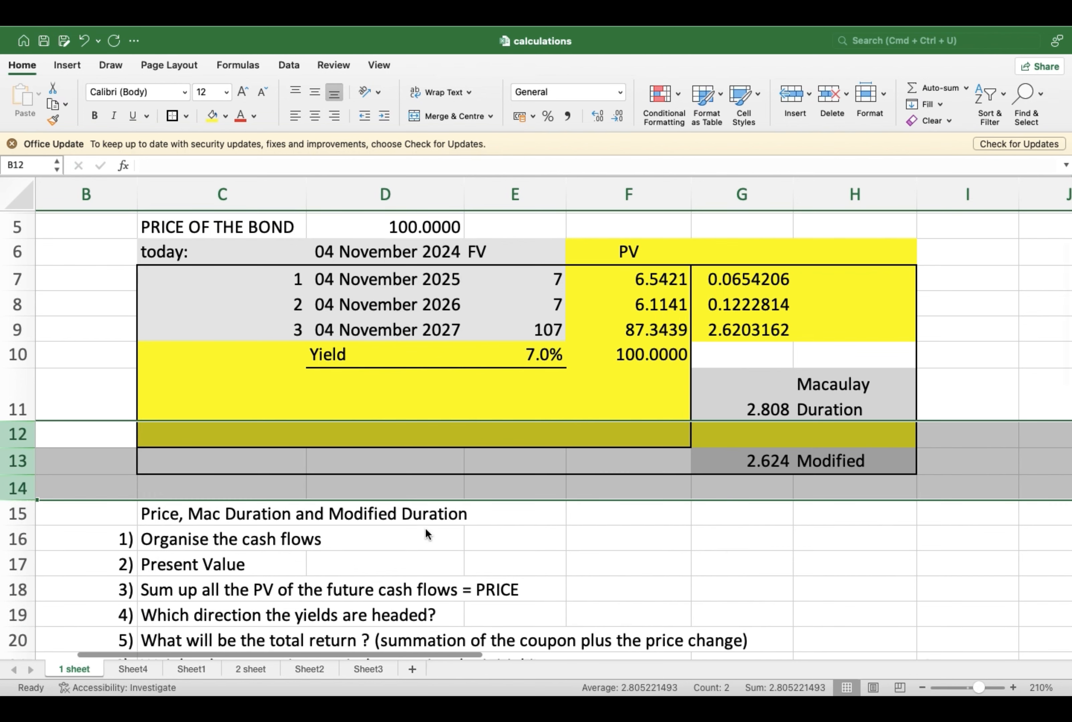
{"action": "left_click", "coordinate": [595, 516]}
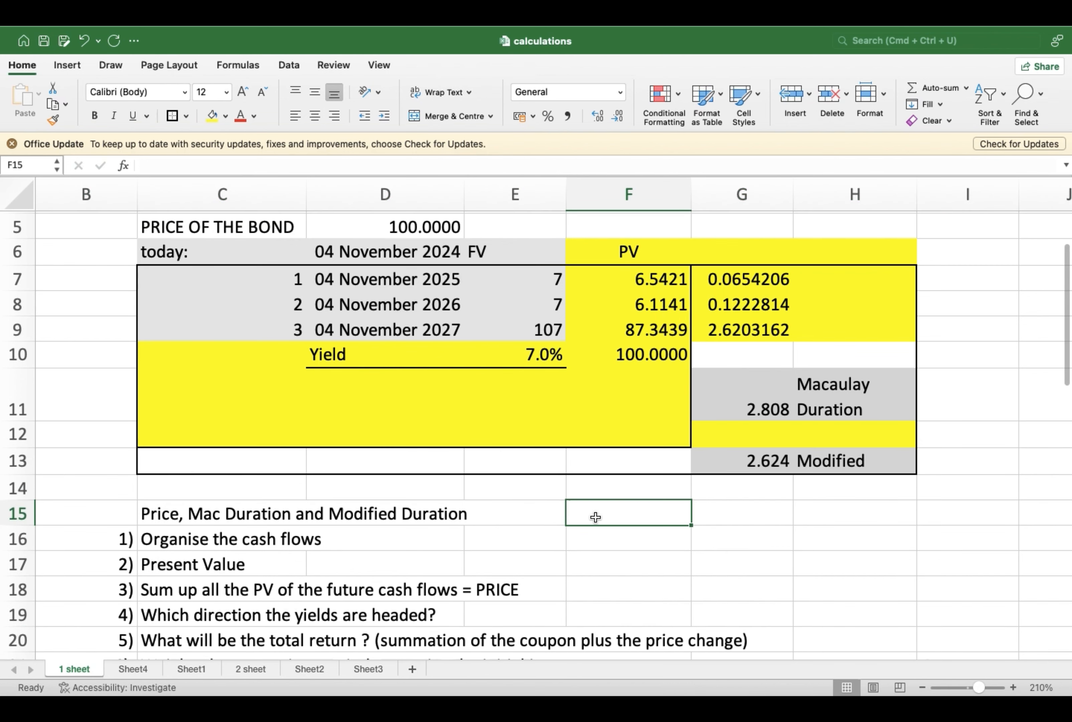
Extend the label in H13 to read "Modified Duration" and wrap its text
{"action": "left_click", "coordinate": [759, 461]}
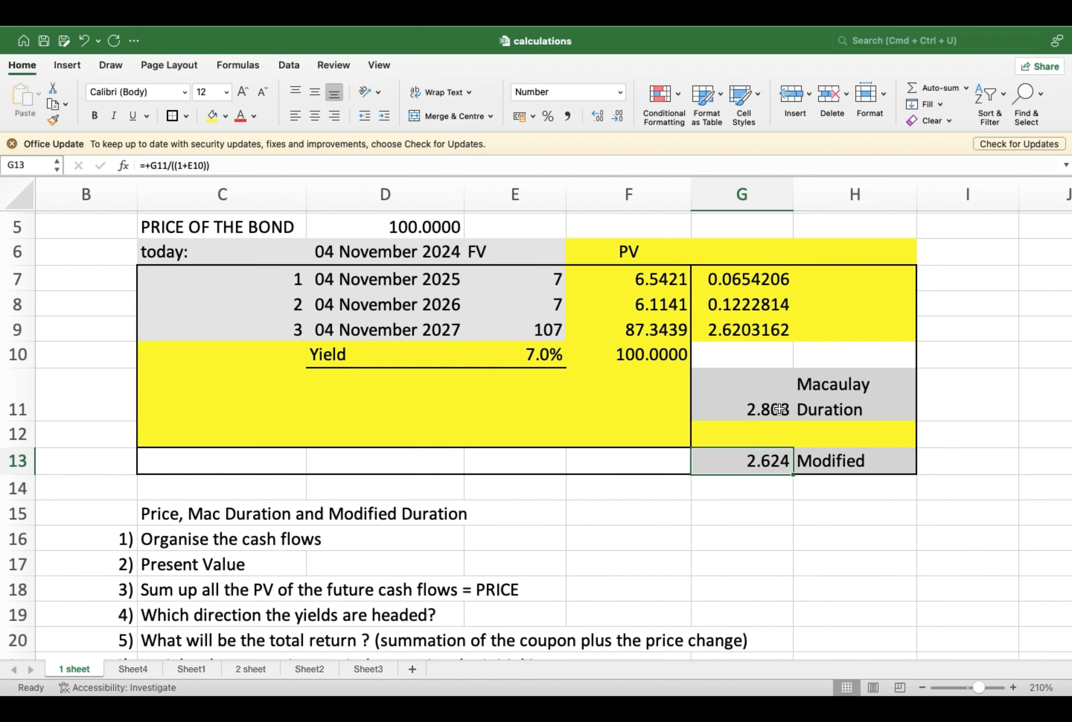
{"action": "left_click", "coordinate": [835, 456]}
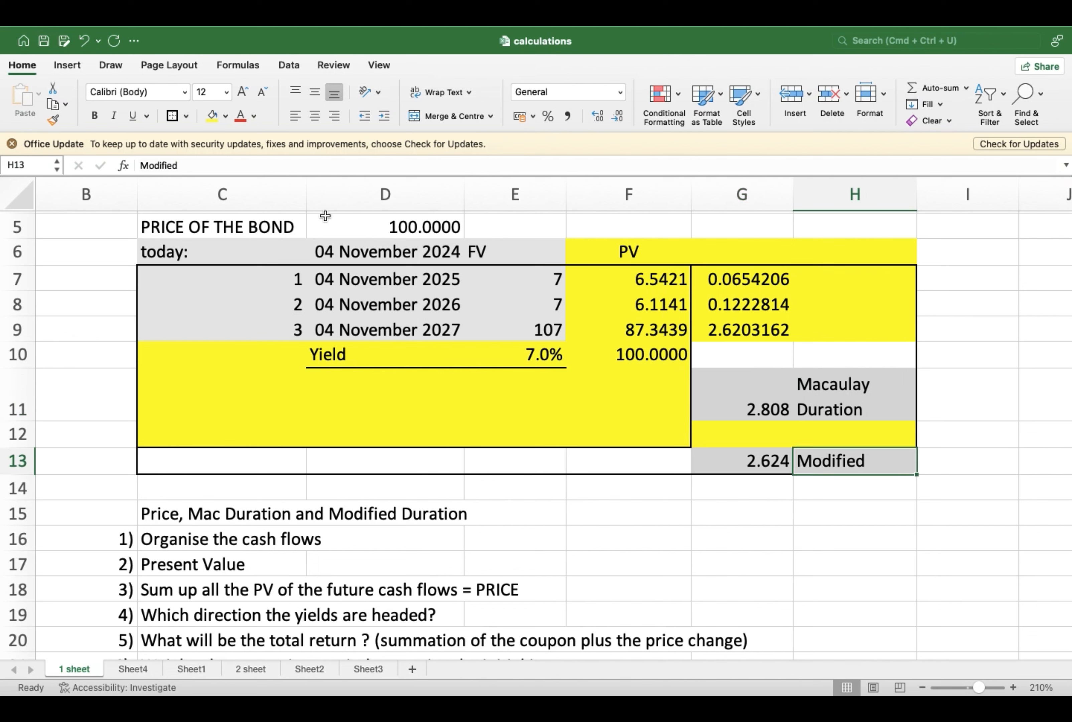
{"action": "left_click", "coordinate": [328, 160]}
{"action": "type", "text": "Duration"}
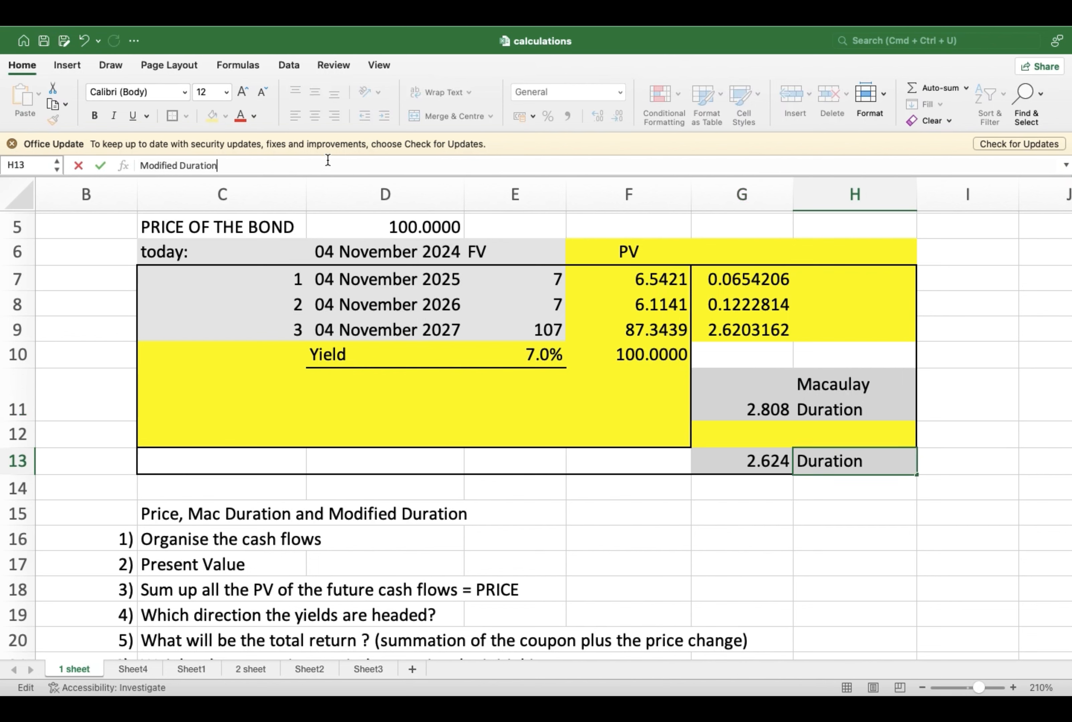
{"action": "key", "text": "Return"}
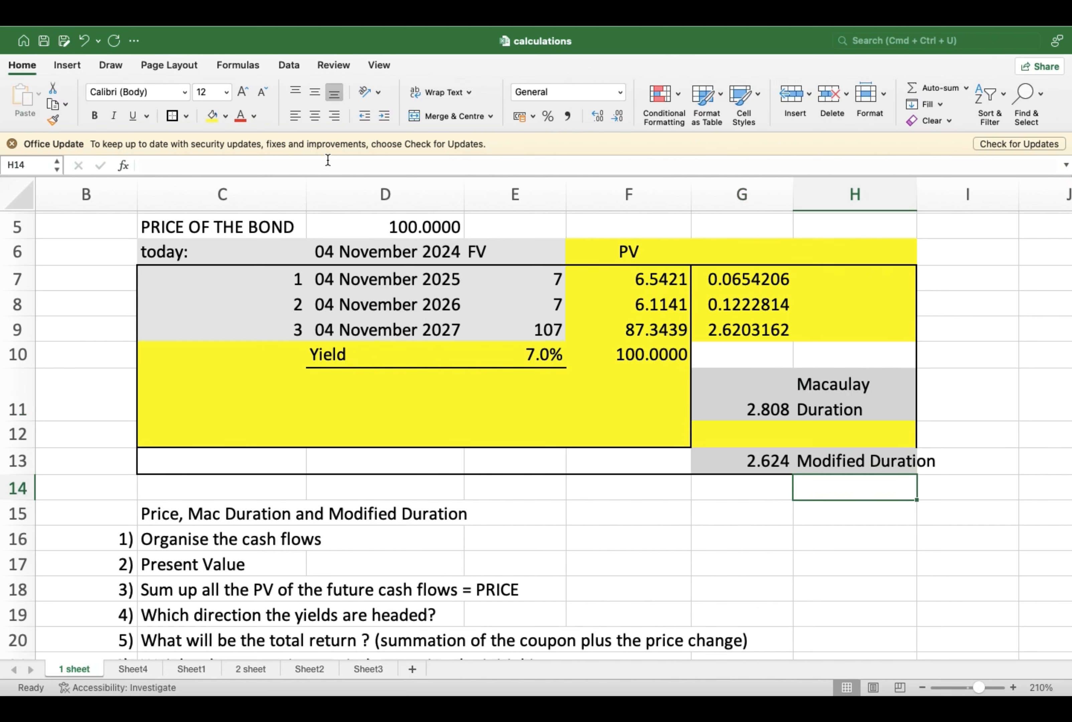
{"action": "key", "text": "Up"}
{"action": "left_click", "coordinate": [455, 92]}
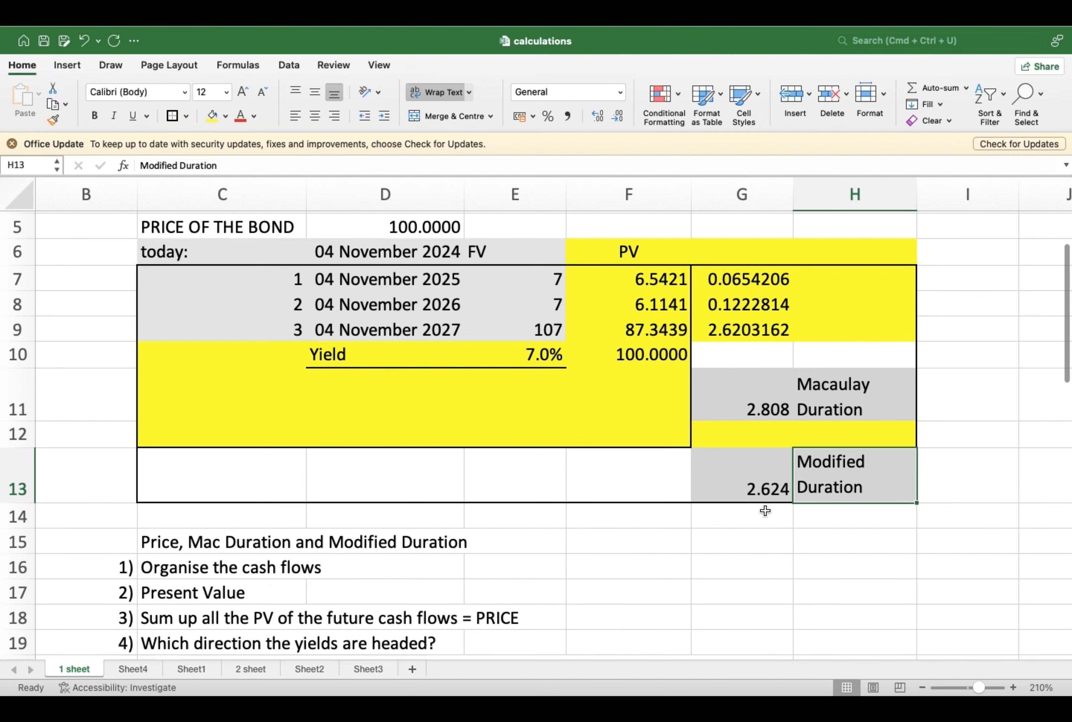
Examine how the modified duration formula in G13 uses the Macaulay duration in G11 and the yield in E10
{"action": "left_click", "coordinate": [753, 489]}
{"action": "left_click", "coordinate": [785, 408]}
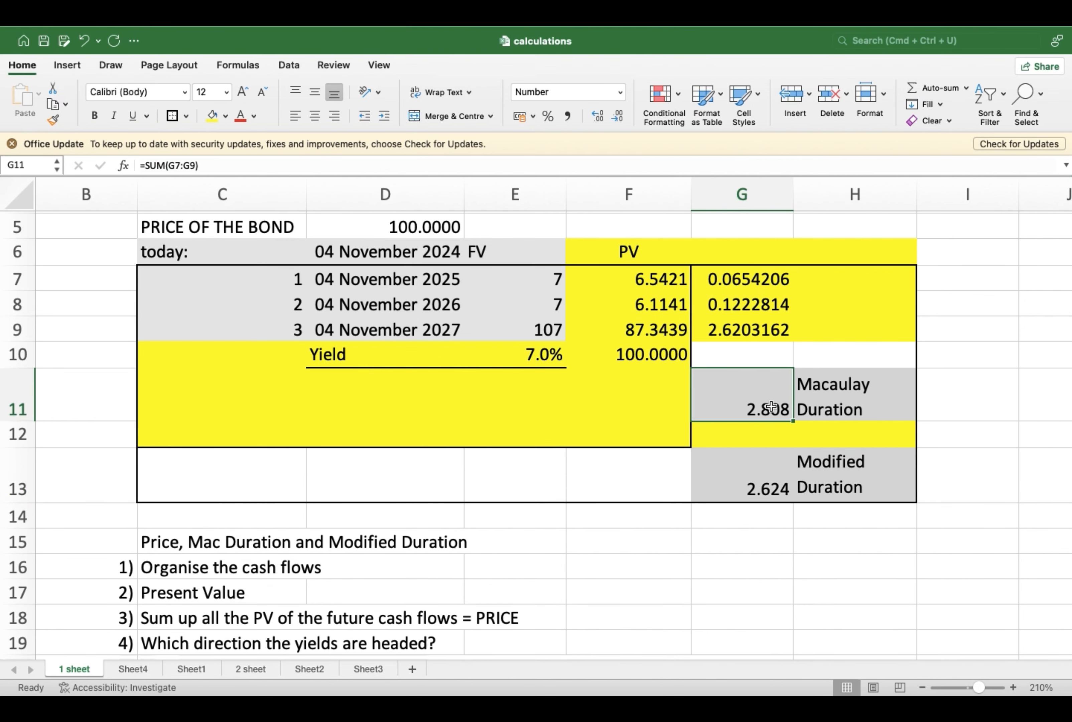
{"action": "left_click", "coordinate": [767, 489]}
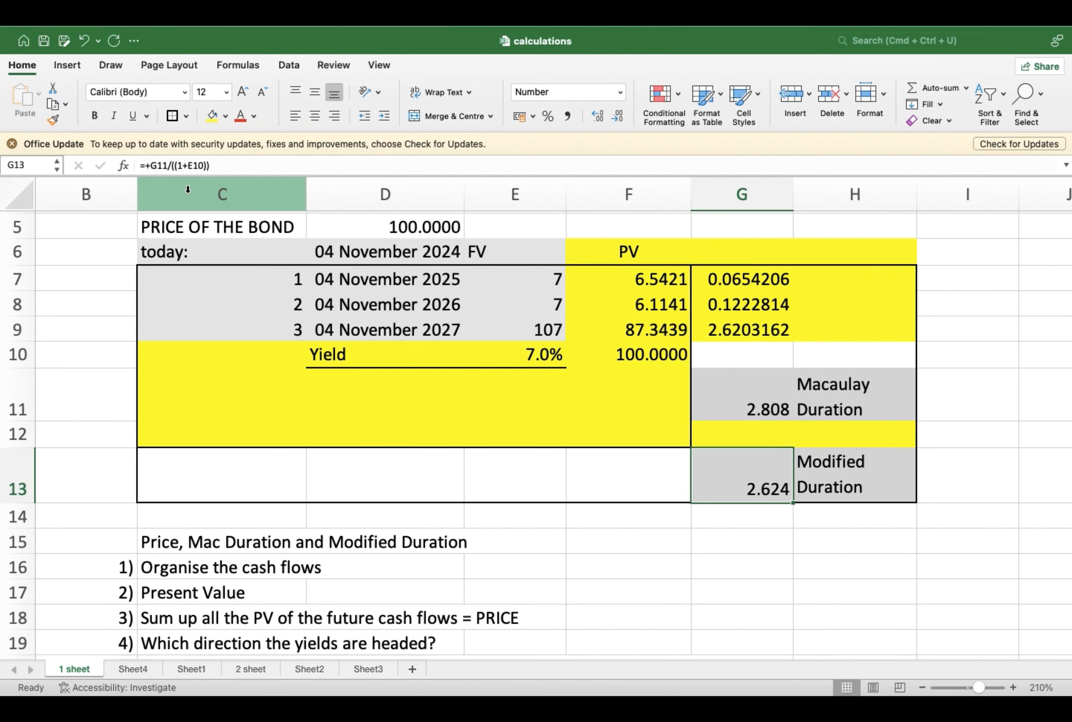
{"action": "left_click", "coordinate": [532, 361]}
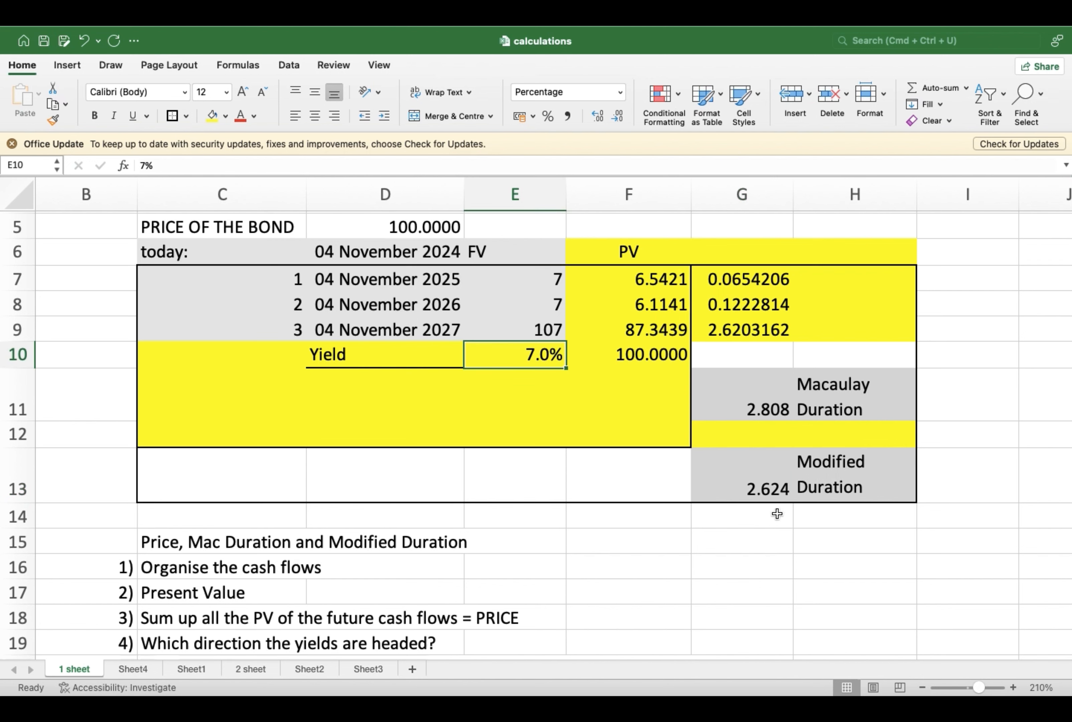
{"action": "scroll", "coordinate": [778, 519], "scroll_direction": "down", "scroll_amount": 4}
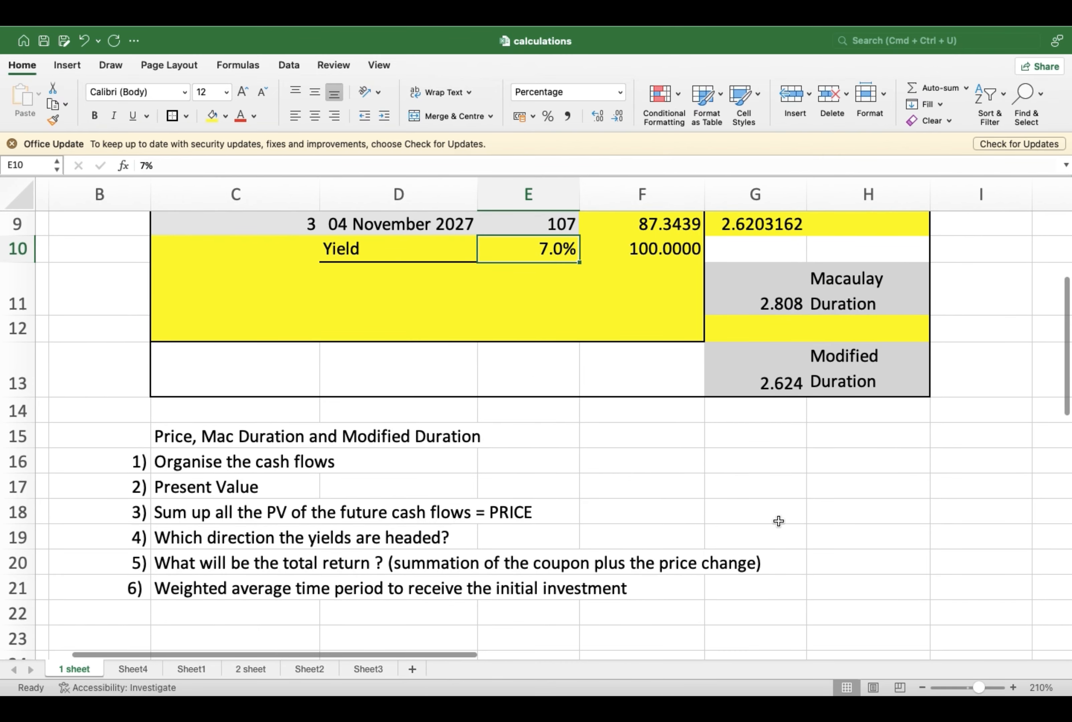
{"action": "scroll", "coordinate": [778, 520], "scroll_direction": "up", "scroll_amount": 2}
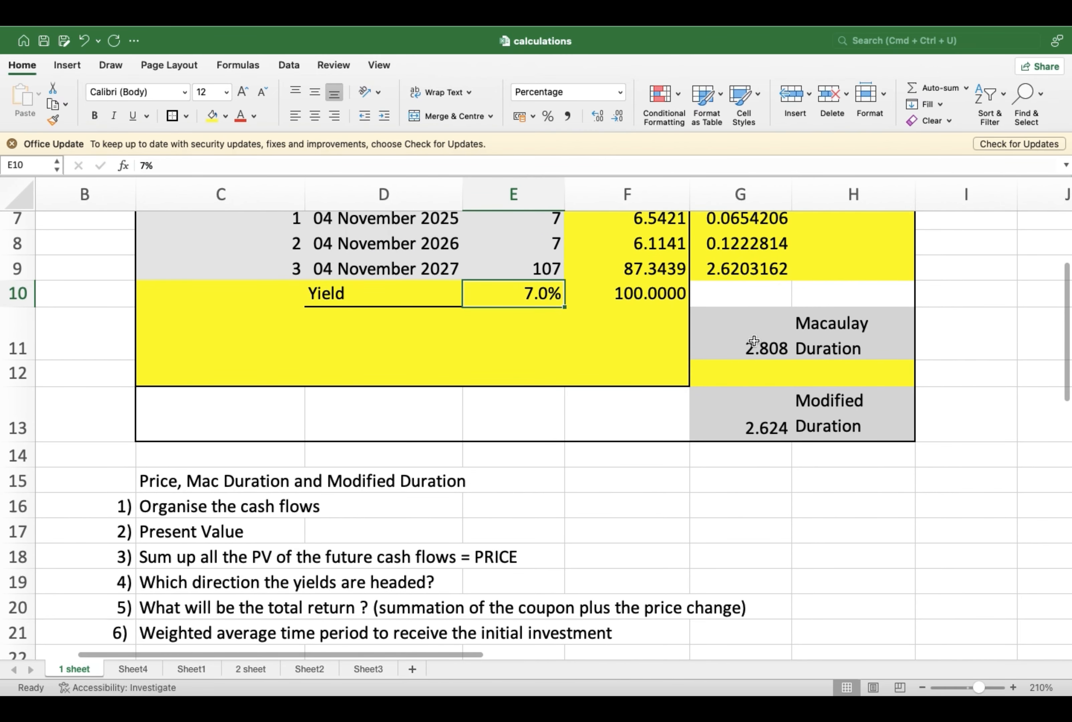
{"action": "left_click", "coordinate": [730, 428]}
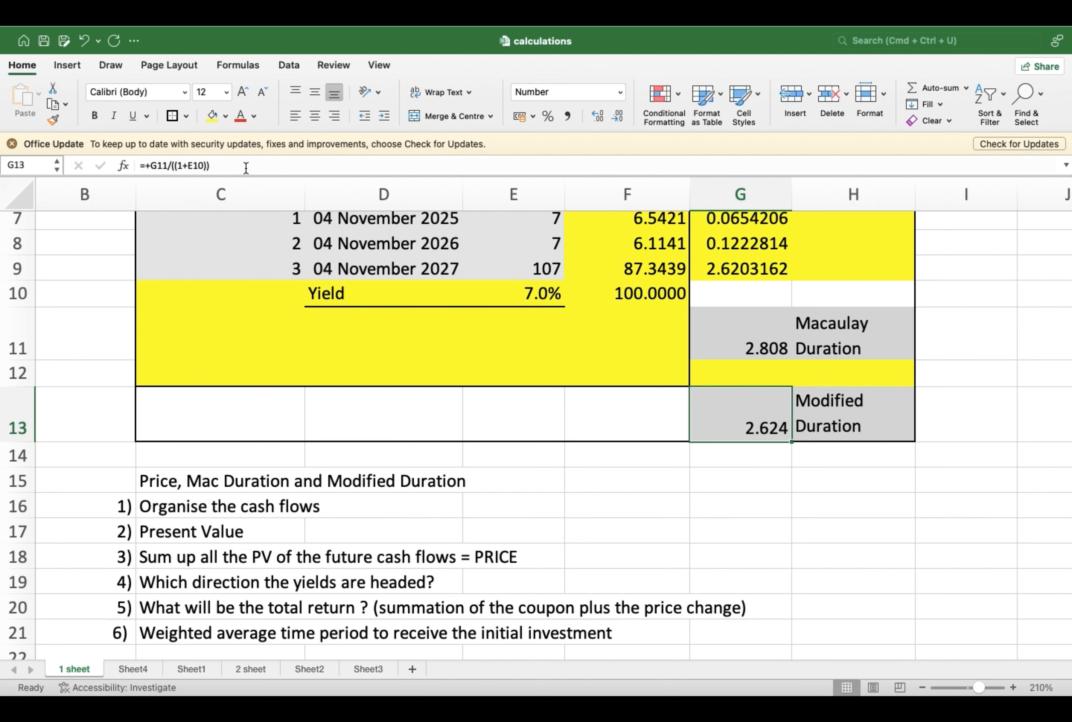
{"action": "scroll", "coordinate": [702, 559], "scroll_direction": "up", "scroll_amount": 2}
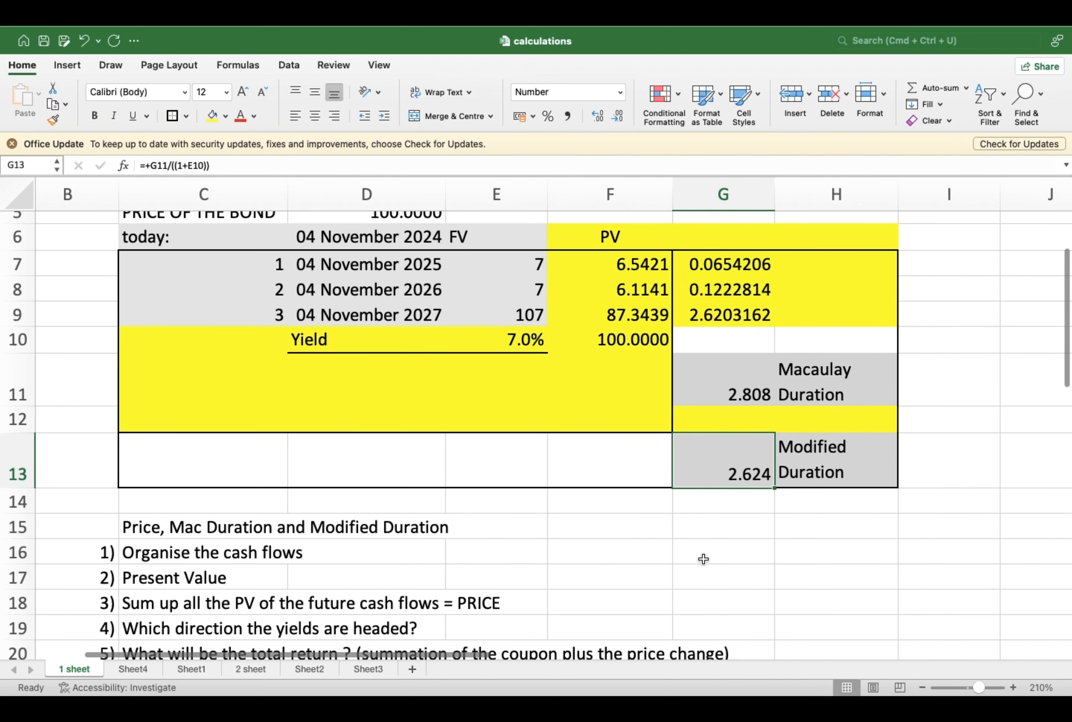
{"action": "scroll", "coordinate": [704, 559], "scroll_direction": "down", "scroll_amount": 6}
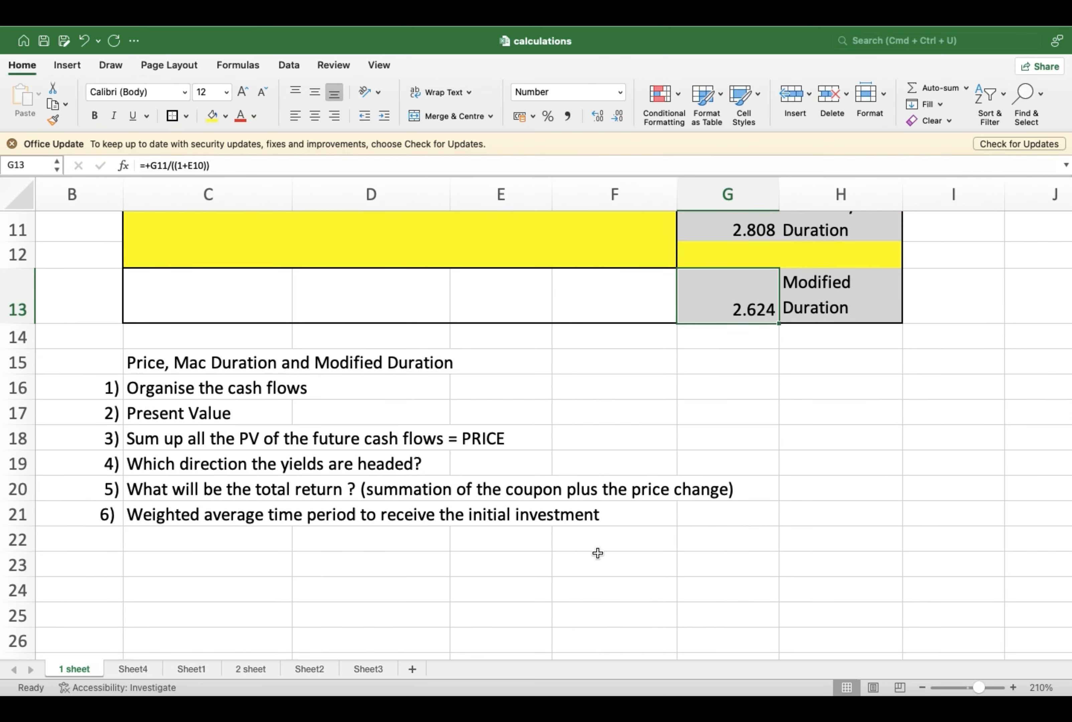
{"action": "scroll", "coordinate": [598, 554], "scroll_direction": "up", "scroll_amount": 2}
{"action": "scroll", "coordinate": [598, 553], "scroll_direction": "up", "scroll_amount": 5}
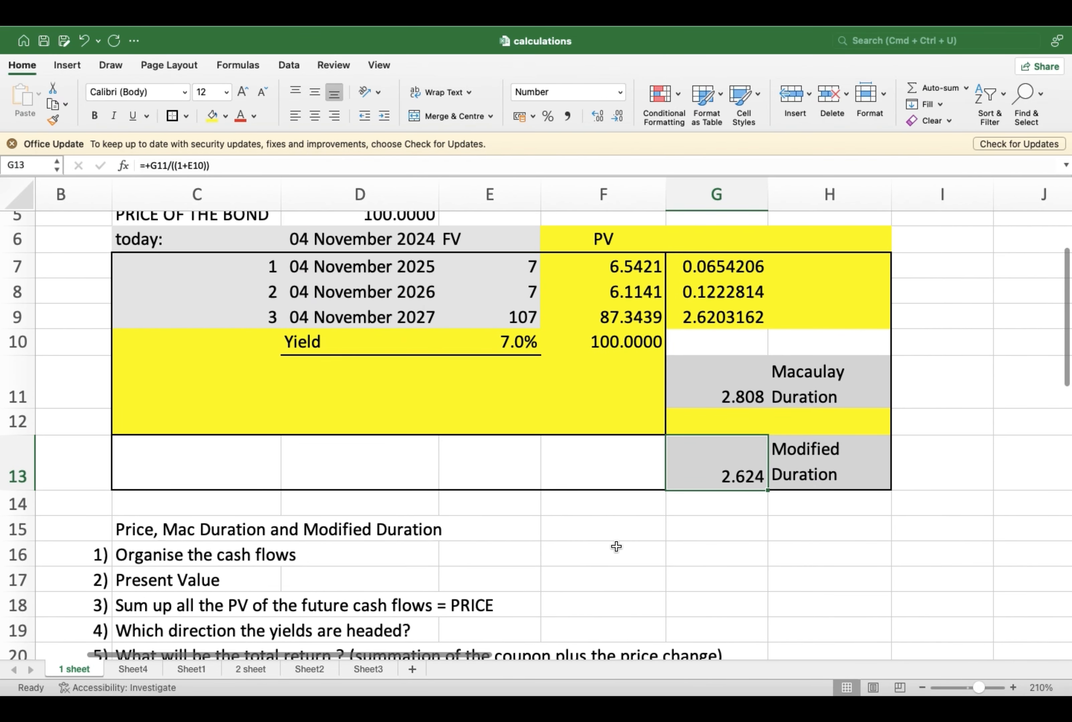
{"action": "right_click", "coordinate": [614, 521]}
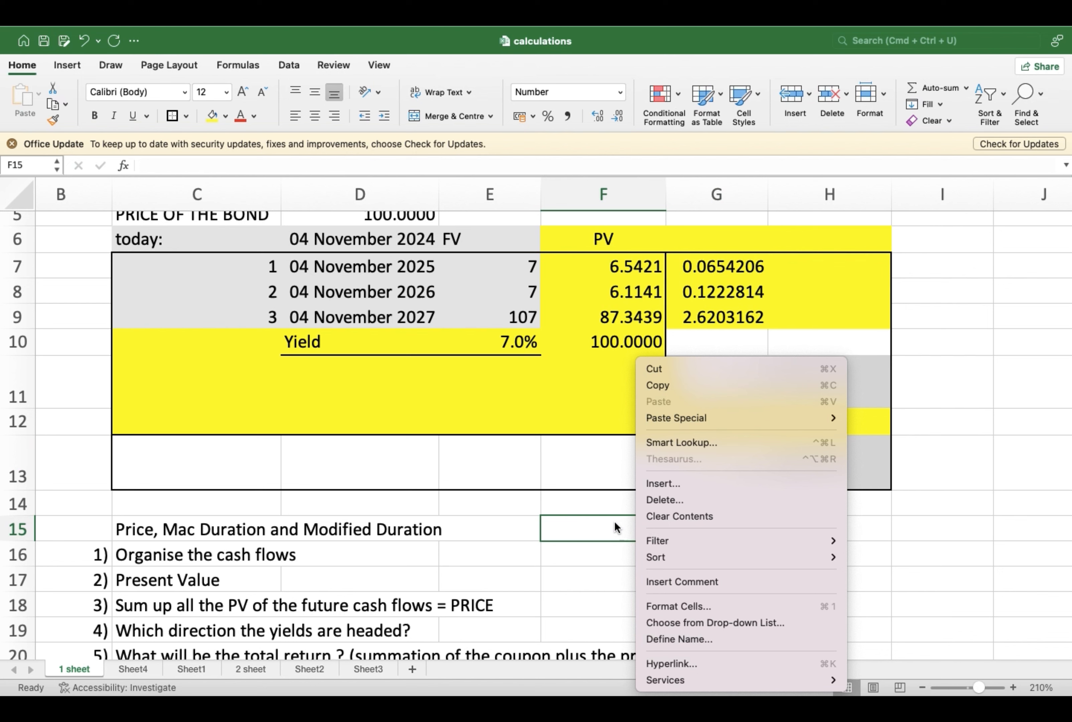
{"action": "left_click", "coordinate": [590, 535]}
{"action": "left_click", "coordinate": [738, 485]}
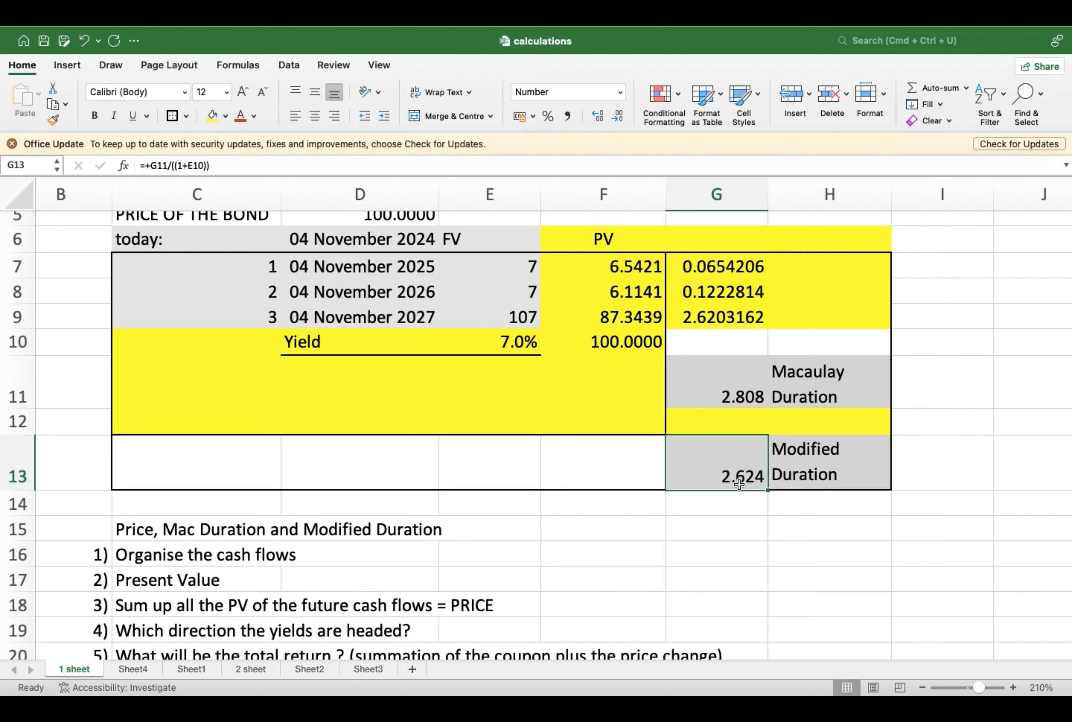
{"action": "left_click", "coordinate": [520, 344]}
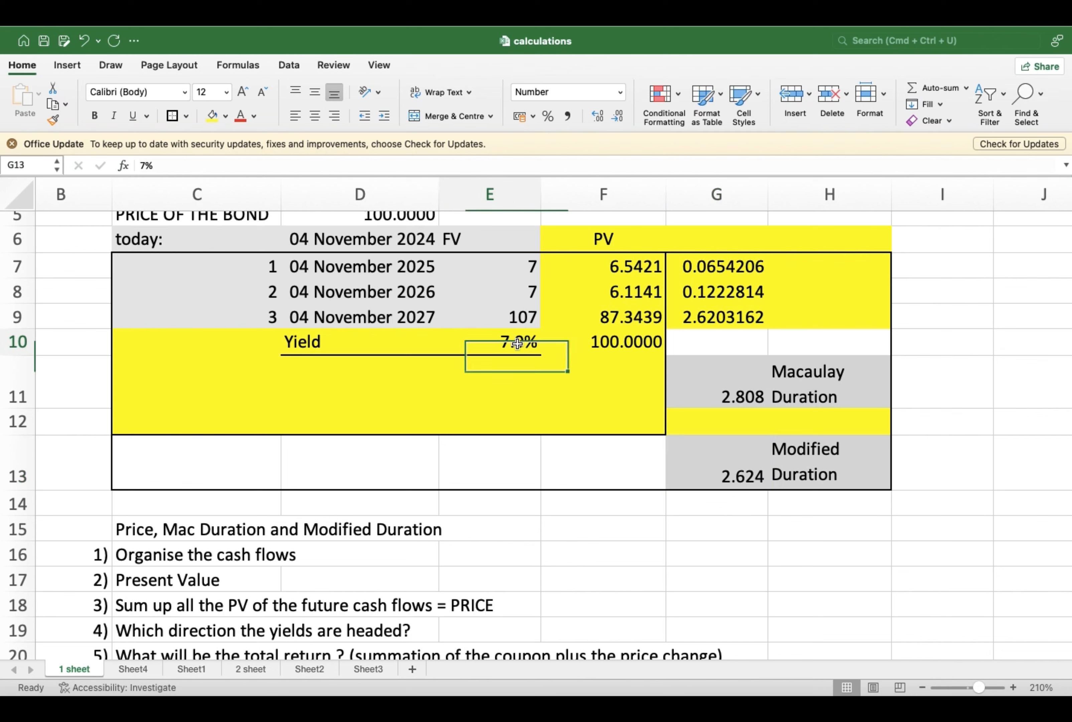
Record the reference yield 7% in F15 and the price 100 in G15, beside the list heading
{"action": "right_click", "coordinate": [639, 521]}
{"action": "left_click", "coordinate": [637, 532]}
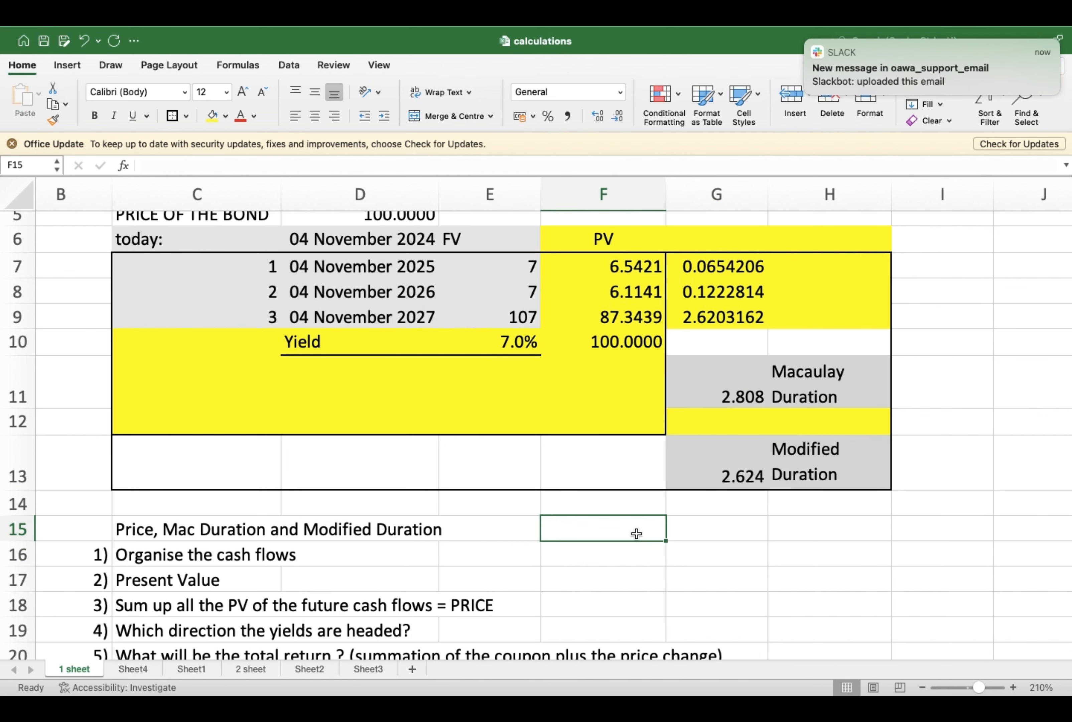
{"action": "type", "text": "7"}
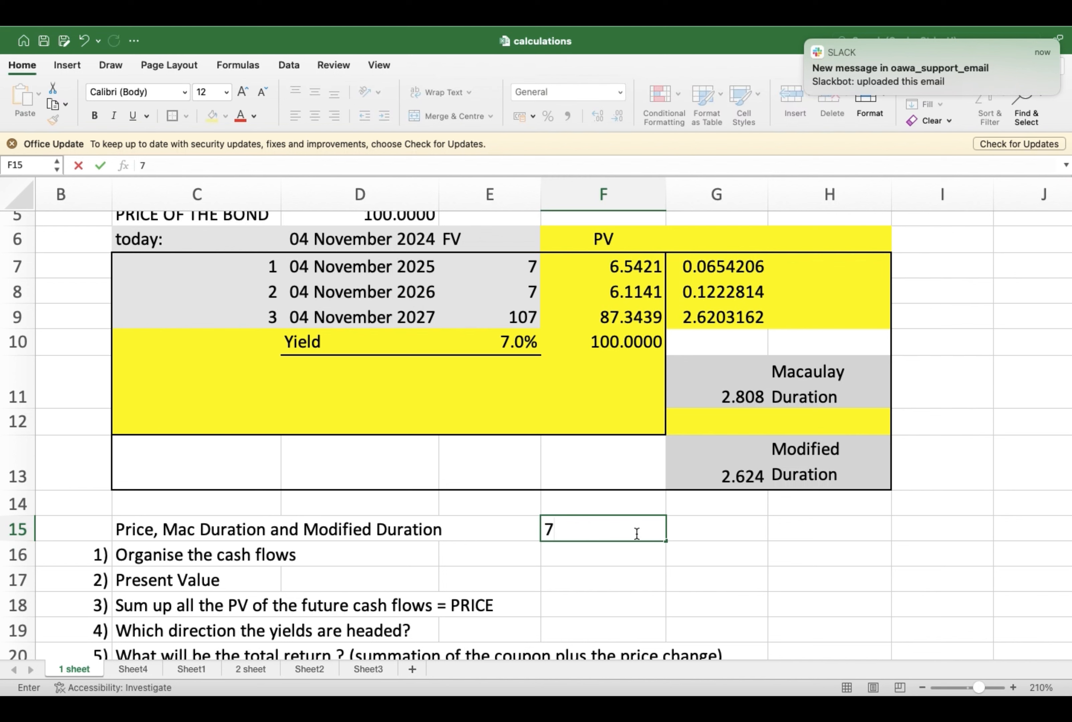
{"action": "type", "text": "%"}
{"action": "key", "text": "Return"}
{"action": "key", "text": "Right"}
{"action": "key", "text": "Up"}
{"action": "type", "text": "10"}
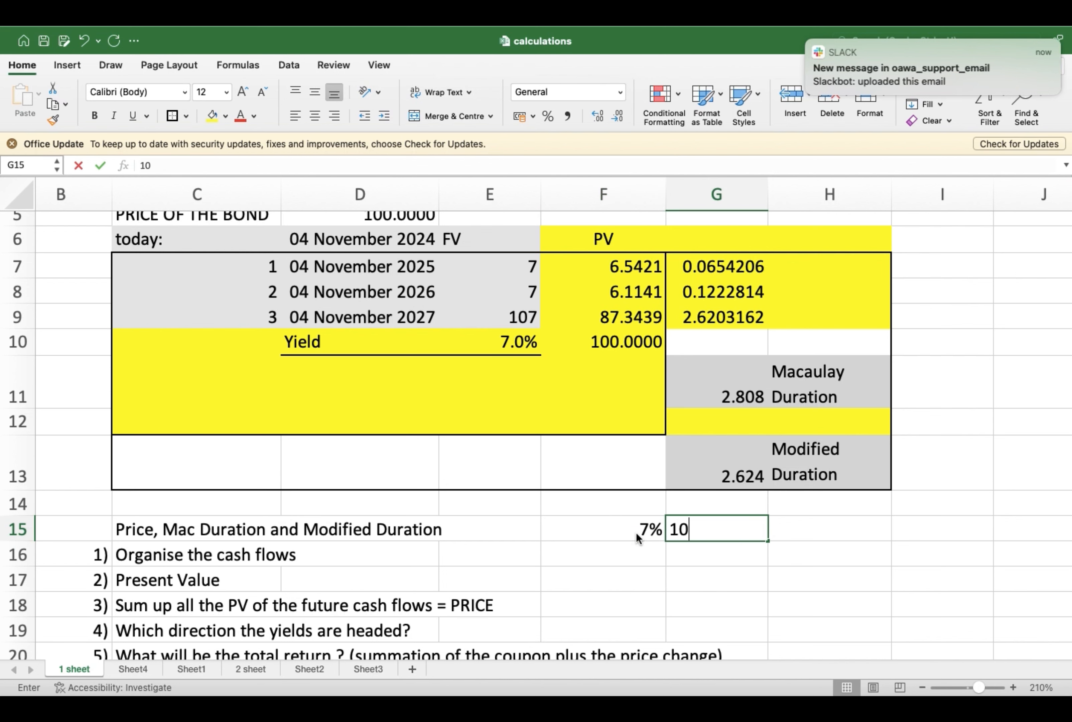
{"action": "type", "text": "0"}
{"action": "key", "text": "Return"}
Set the bond's yield in E10 to 6%
{"action": "key", "text": "Up"}
{"action": "key", "text": "Left"}
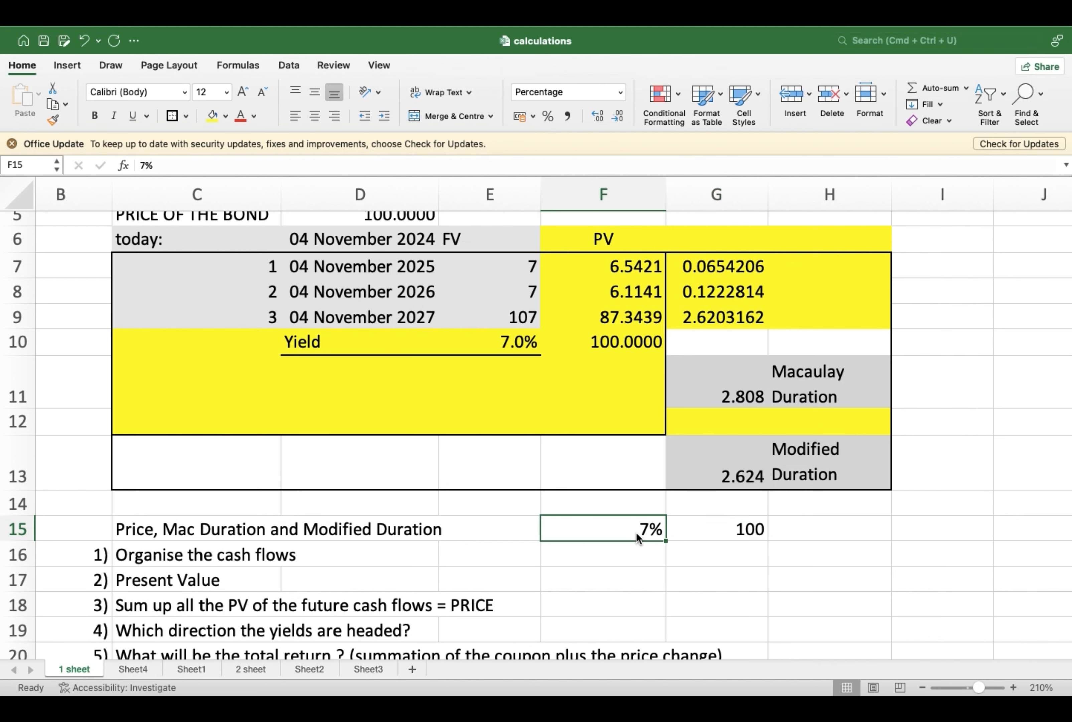
{"action": "key", "text": "Up"}
{"action": "key", "text": "Up"}
{"action": "key", "text": "Up"}
{"action": "key", "text": "Up"}
{"action": "key", "text": "Up"}
{"action": "key", "text": "Left"}
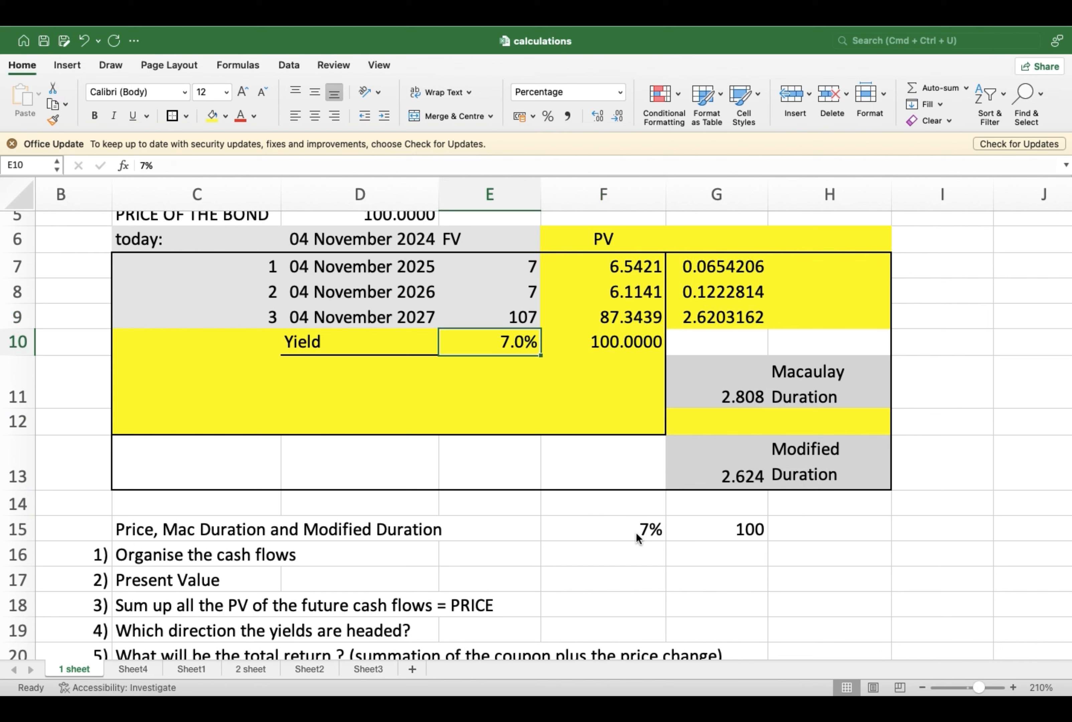
{"action": "type", "text": "6%"}
{"action": "key", "text": "Return"}
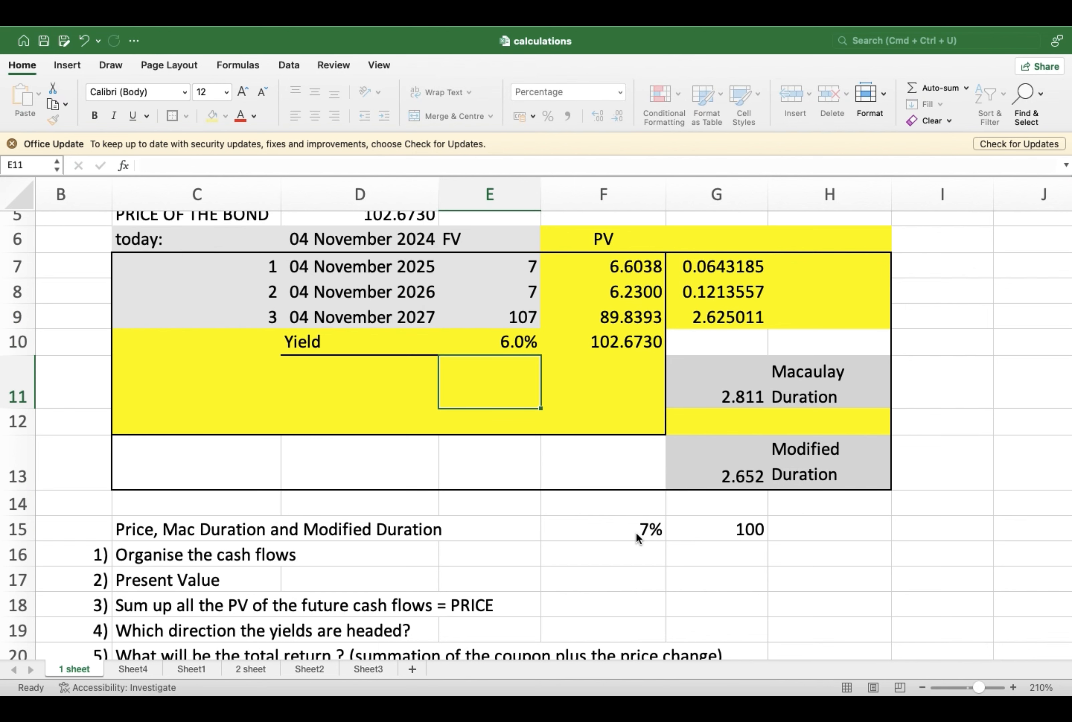
Record the yield 6% in F16 and its price 102.673 in G16, below the 7% reference row
{"action": "key", "text": "Down"}
{"action": "key", "text": "Down"}
{"action": "key", "text": "Down"}
{"action": "key", "text": "Down"}
{"action": "key", "text": "Right"}
{"action": "key", "text": "Right"}
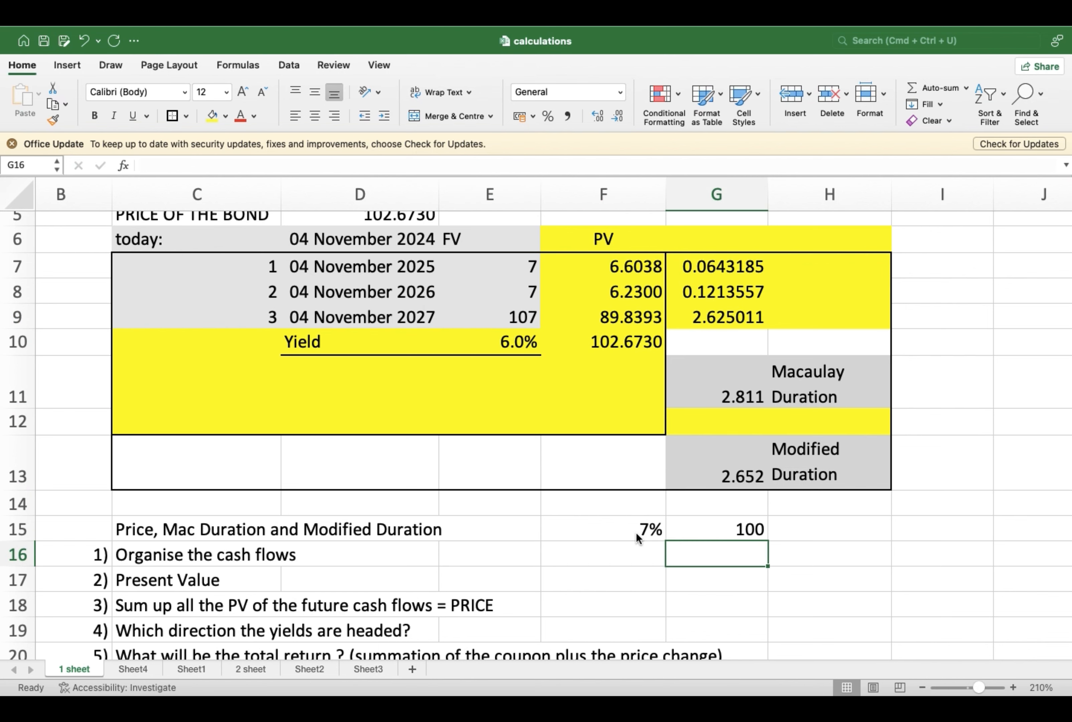
{"action": "key", "text": "Left"}
{"action": "type", "text": "6%"}
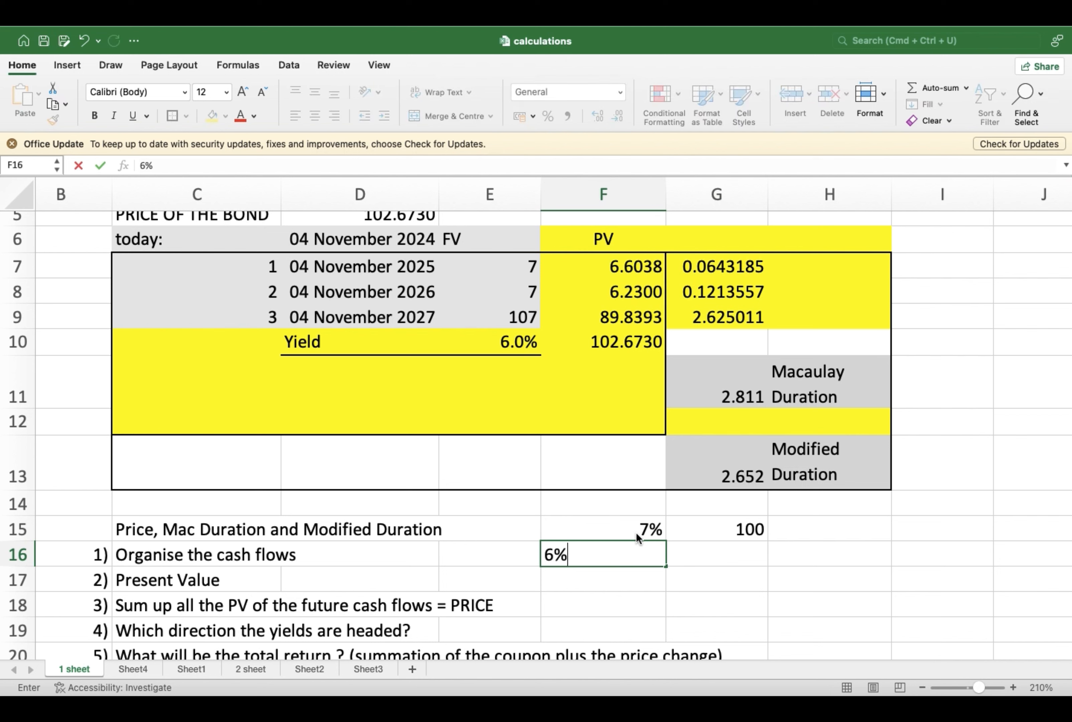
{"action": "key", "text": "Return"}
{"action": "key", "text": "Up"}
{"action": "key", "text": "Right"}
{"action": "type", "text": "1"}
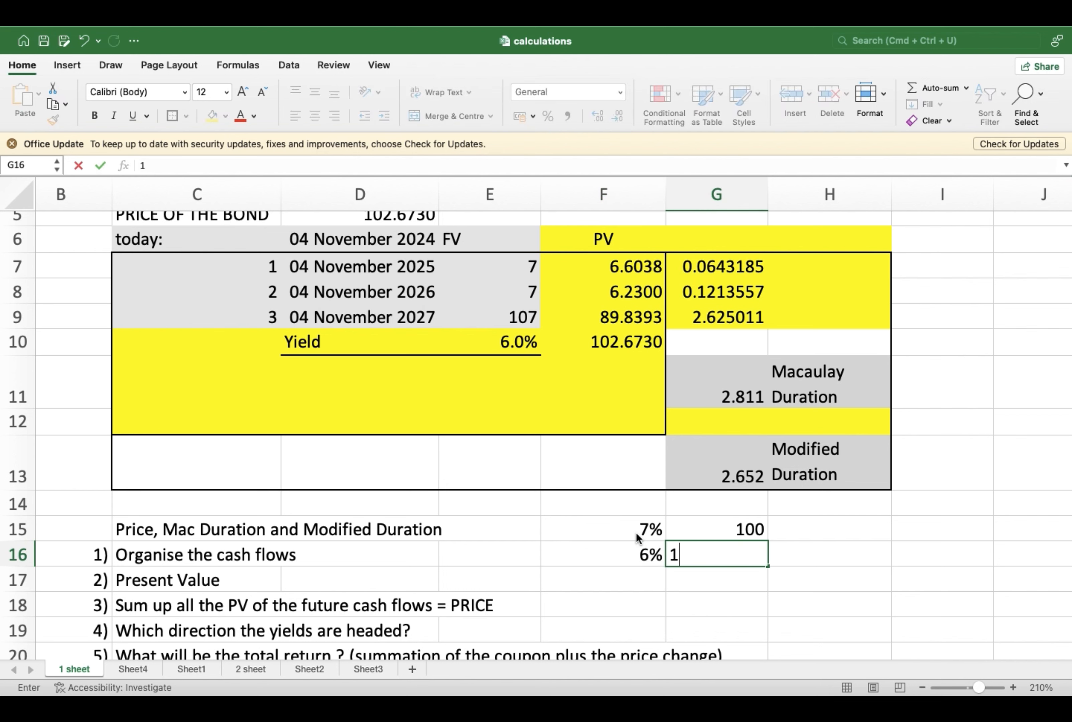
{"action": "type", "text": "02.673"}
{"action": "key", "text": "Return"}
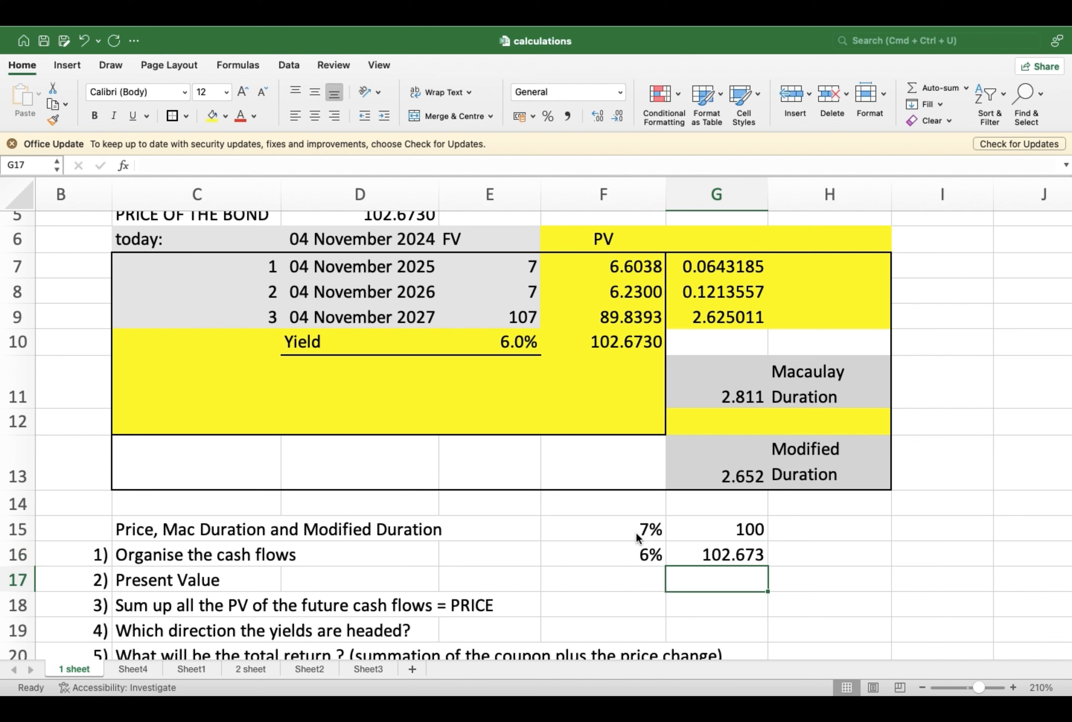
Check the modified duration in G13 and record the duration-based price estimate 102.652 in H16
{"action": "key", "text": "Up"}
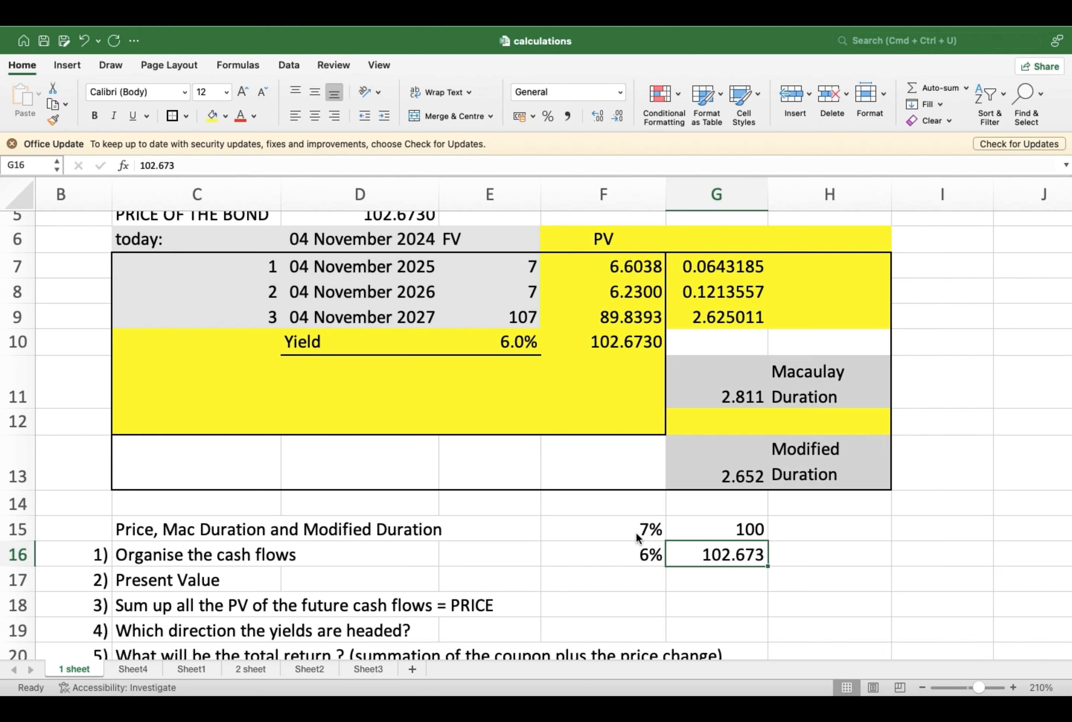
{"action": "key", "text": "Up"}
{"action": "key", "text": "Up"}
{"action": "key", "text": "Up"}
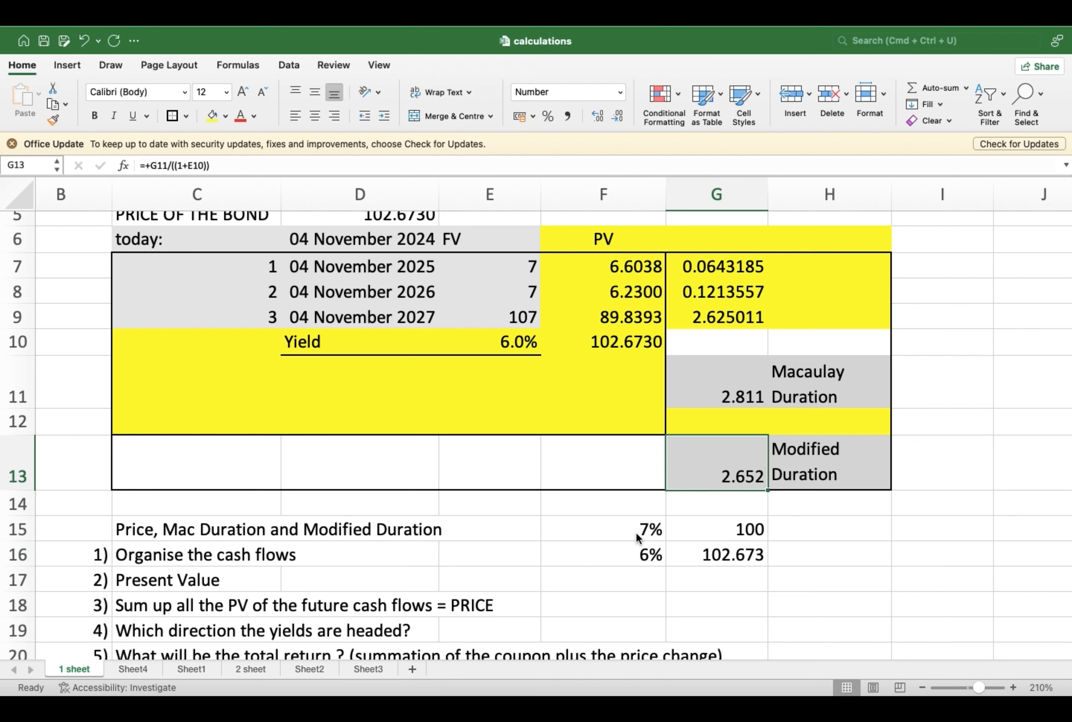
{"action": "key", "text": "Down"}
{"action": "key", "text": "Down"}
{"action": "key", "text": "Down"}
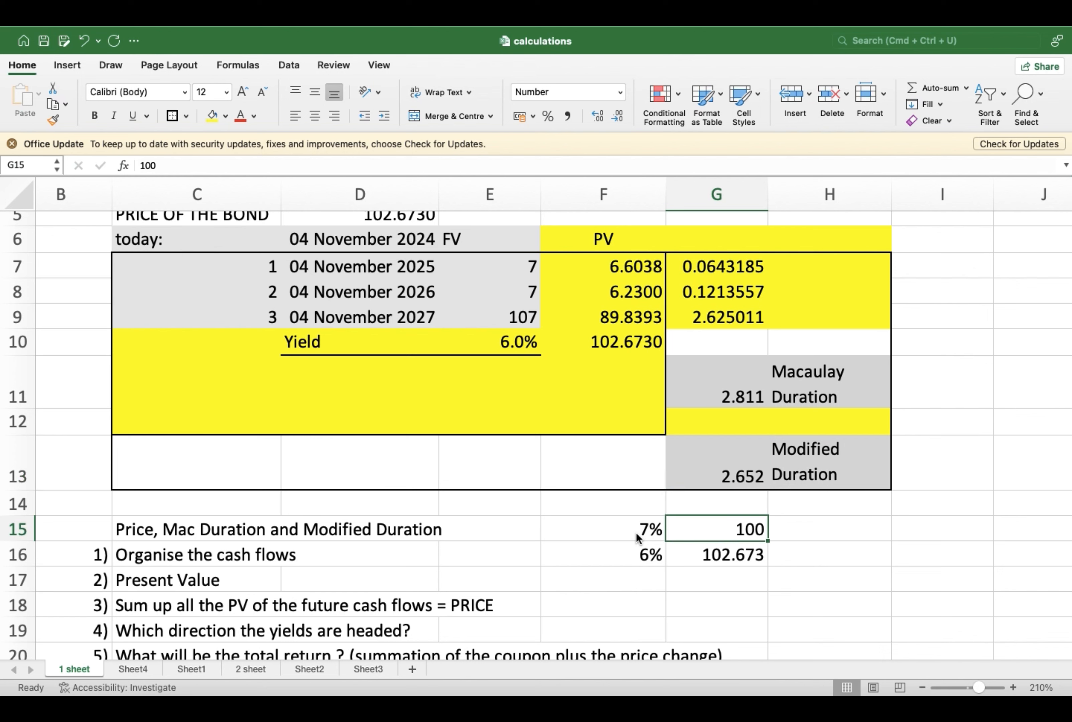
{"action": "key", "text": "Right"}
{"action": "type", "text": "102."}
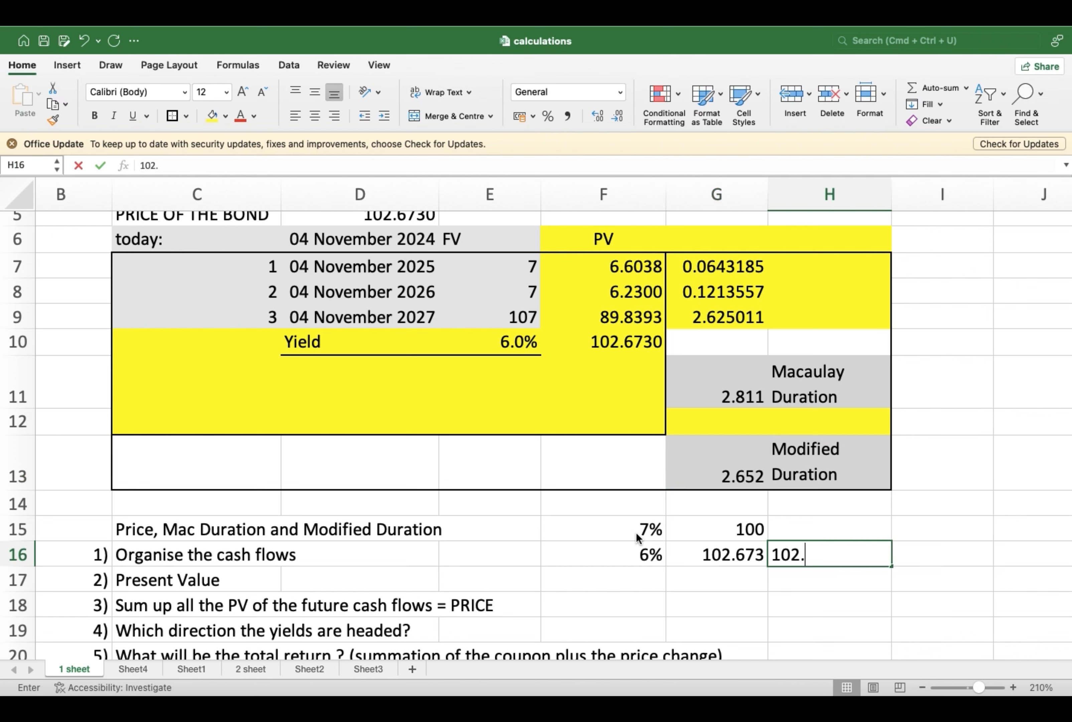
{"action": "type", "text": "652"}
{"action": "key", "text": "Return"}
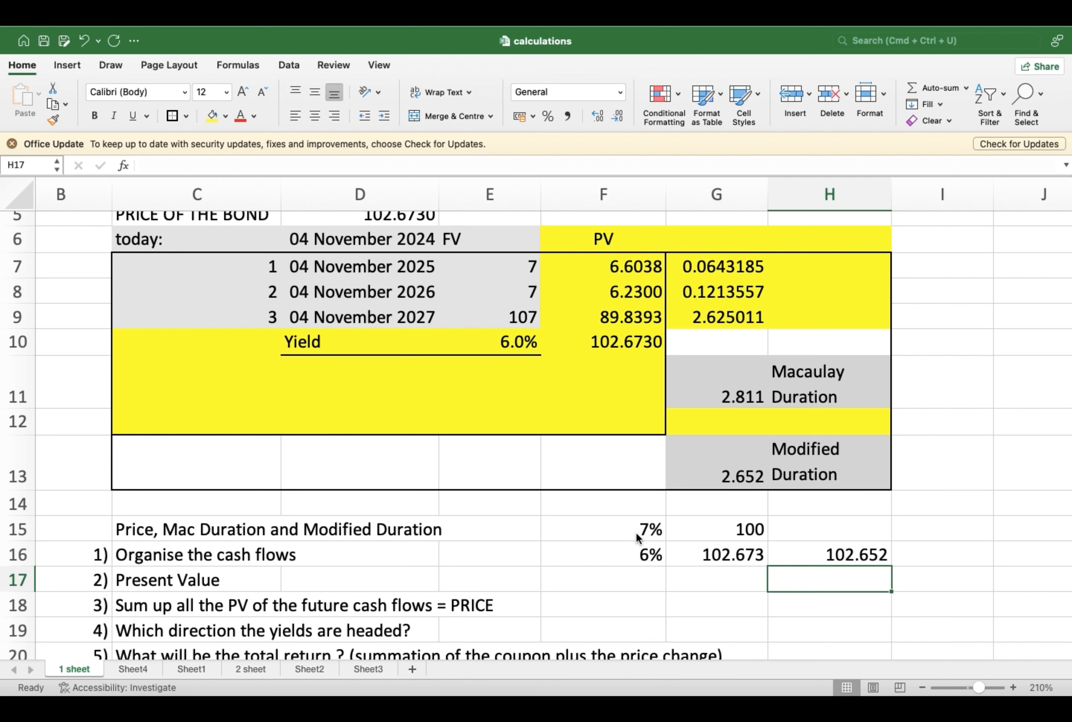
Calculate in I16 the actual price in G16 minus the estimated price in H16
{"action": "key", "text": "Up"}
{"action": "key", "text": "Right"}
{"action": "type", "text": "="}
{"action": "key", "text": "Left"}
{"action": "key", "text": "Left"}
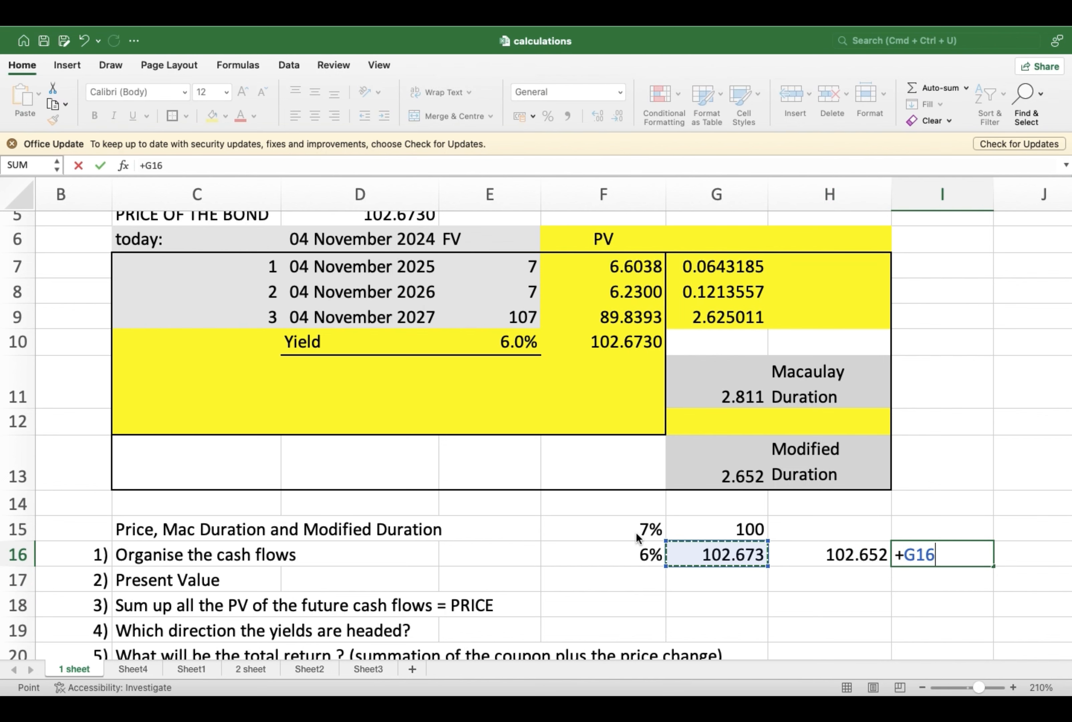
{"action": "type", "text": "-"}
{"action": "key", "text": "Left"}
{"action": "key", "text": "Return"}
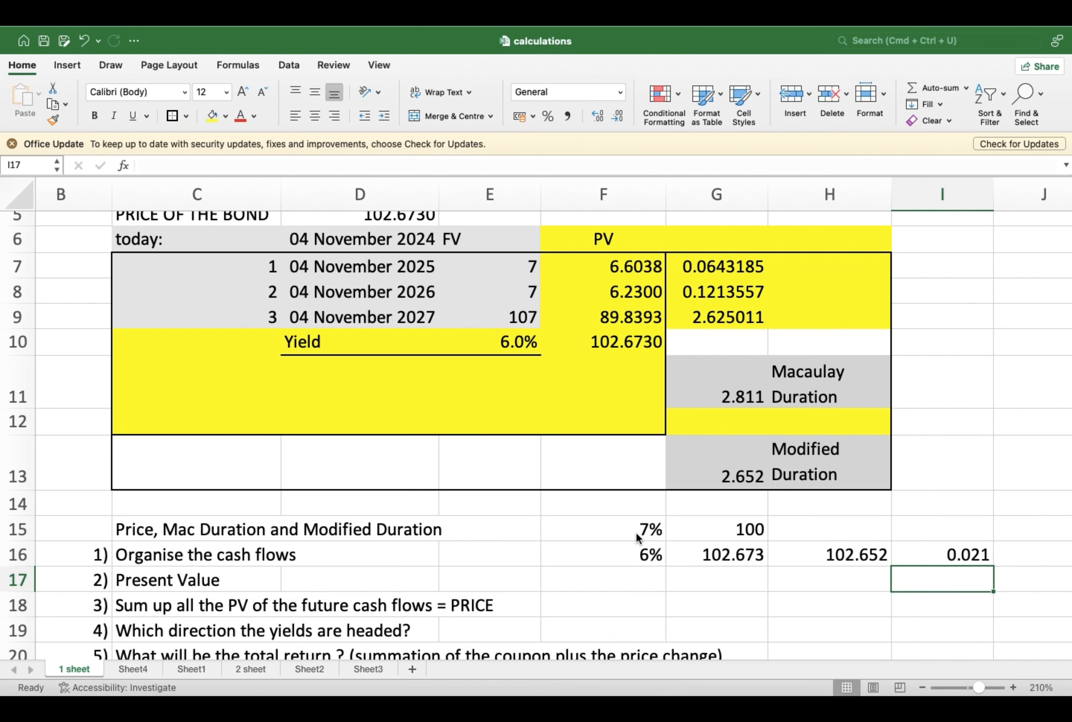
Label the price difference with the word "convexity" in J16
{"action": "key", "text": "Up"}
{"action": "key", "text": "Right"}
{"action": "type", "text": "con"}
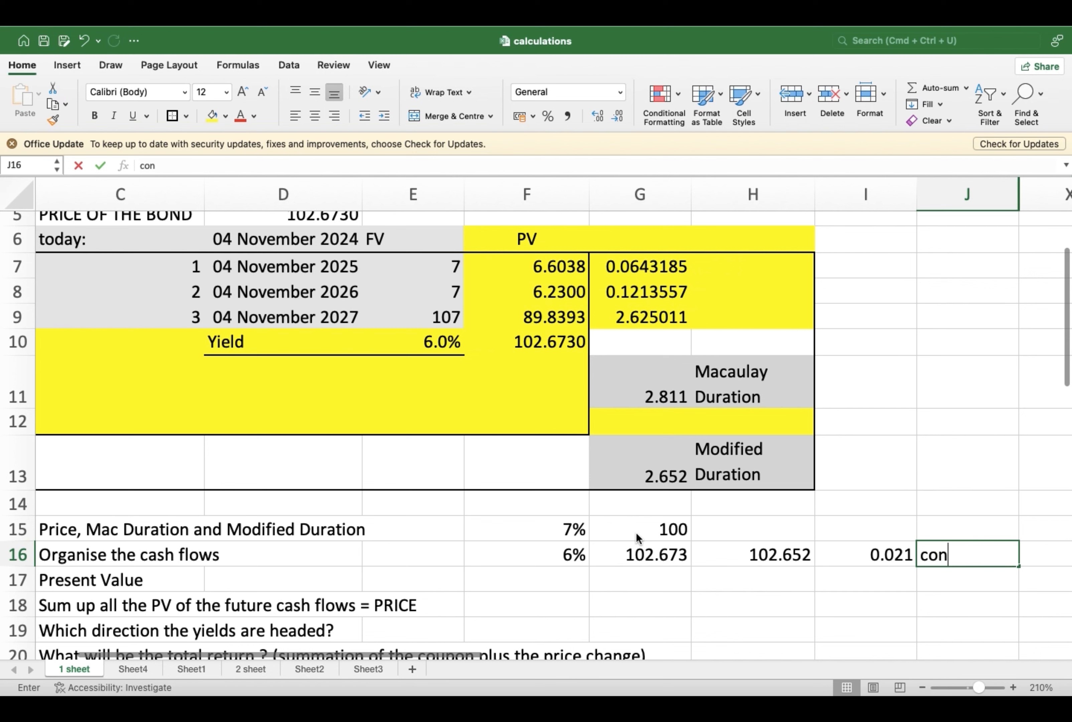
{"action": "type", "text": "vexity"}
{"action": "key", "text": "Return"}
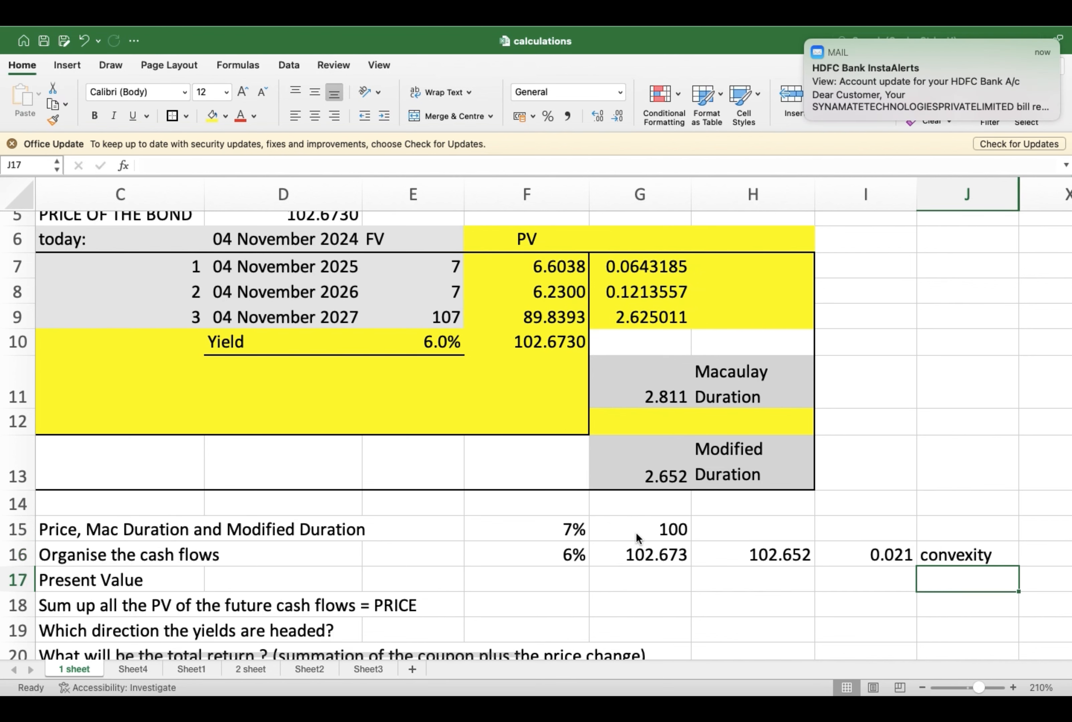
{"action": "key", "text": "Up"}
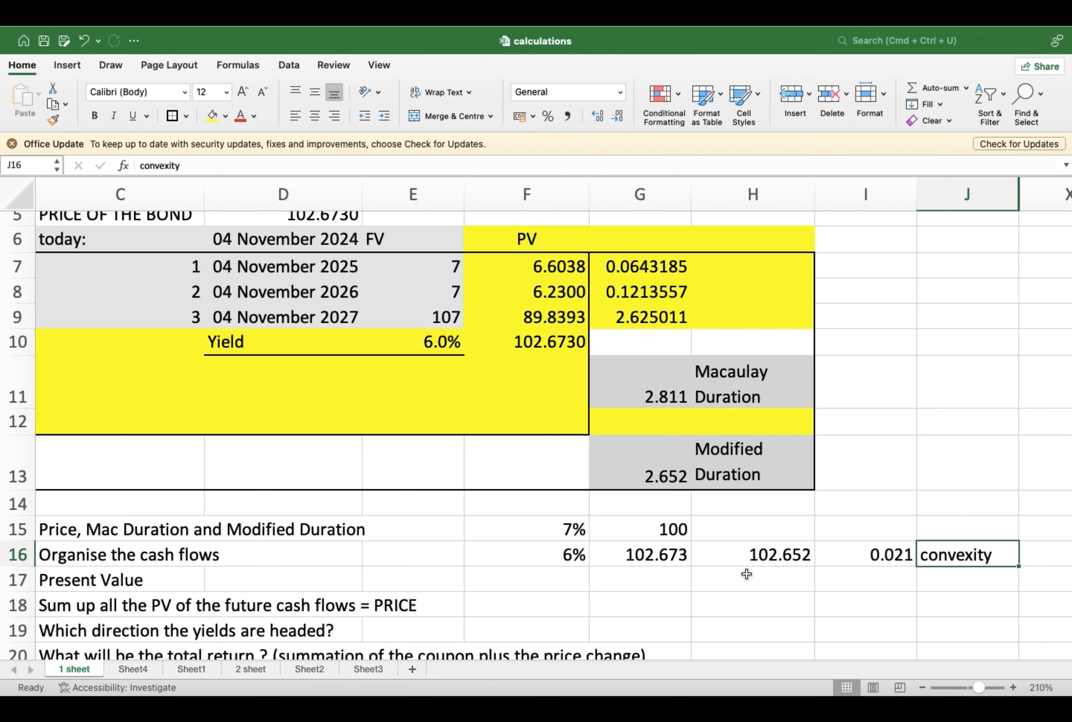
Return the bond's yield in E10 to 7% and raise it to 8%
{"action": "scroll", "coordinate": [747, 574], "scroll_direction": "left", "scroll_amount": 2}
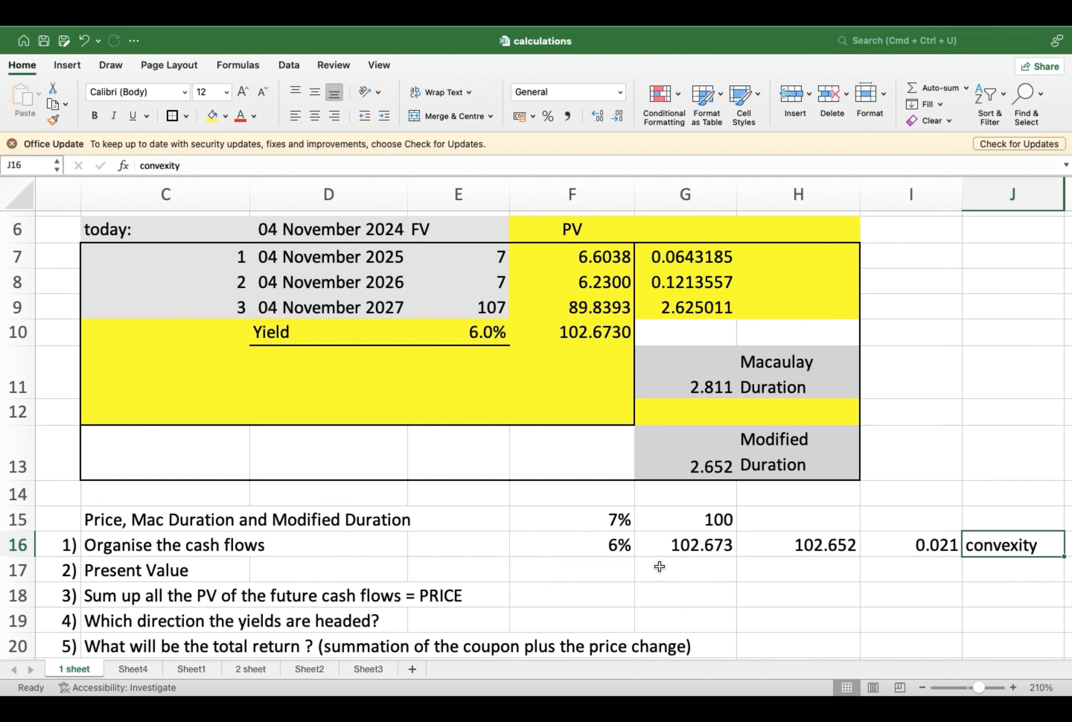
{"action": "left_click", "coordinate": [476, 338]}
{"action": "type", "text": "7"}
{"action": "key", "text": "Return"}
{"action": "key", "text": "Up"}
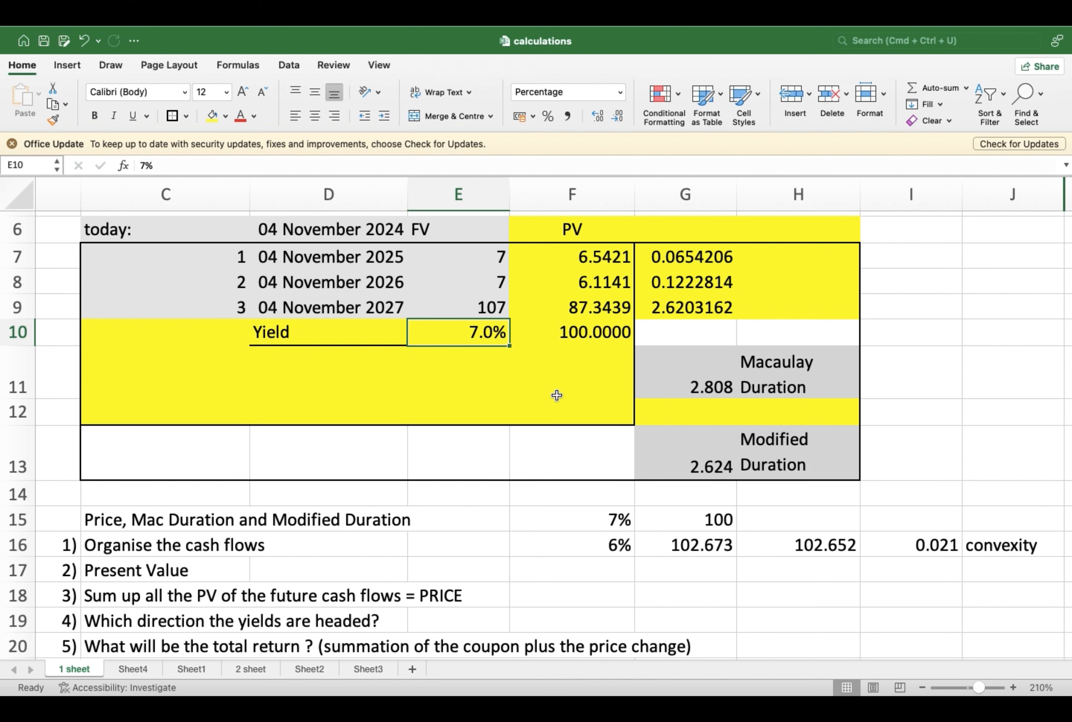
{"action": "type", "text": "8"}
{"action": "key", "text": "Return"}
Record the yield 8% in F14 and its price 97.4229 in G14, above the 7% reference row
{"action": "key", "text": "Down"}
{"action": "key", "text": "Down"}
{"action": "key", "text": "Down"}
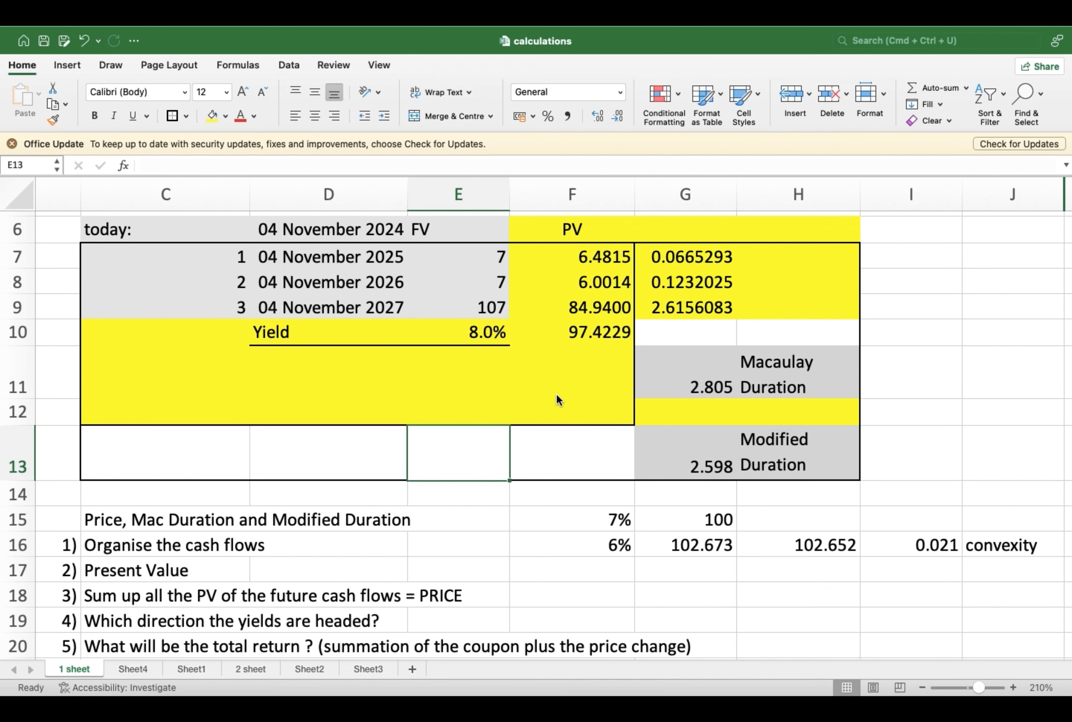
{"action": "key", "text": "Right"}
{"action": "type", "text": "8%"}
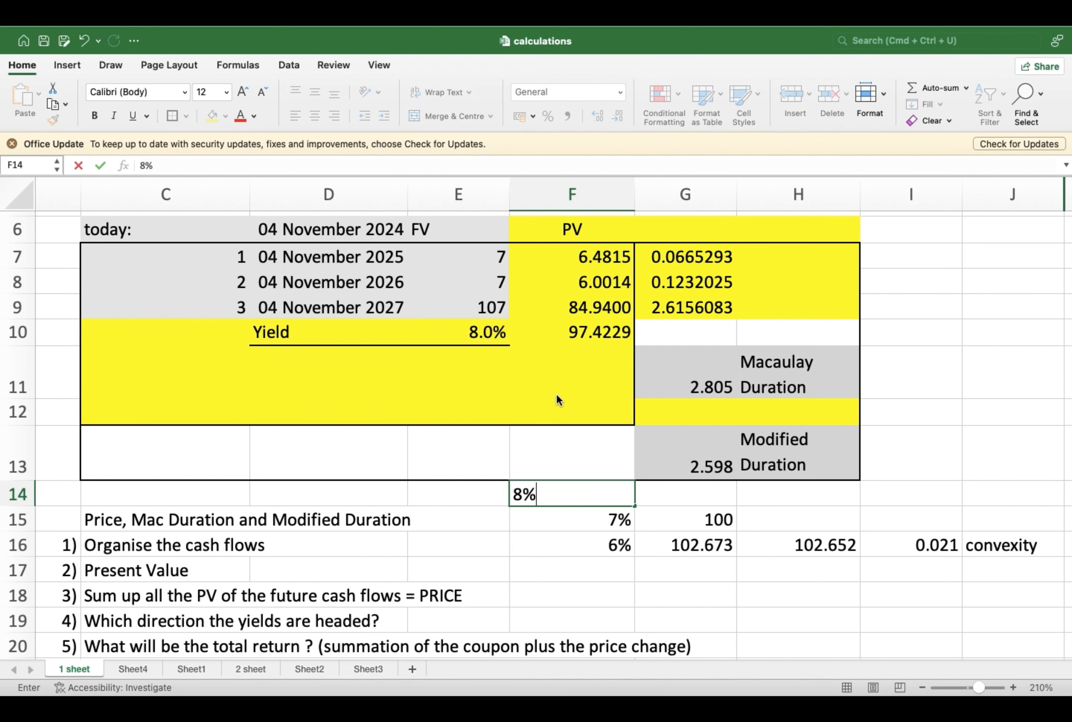
{"action": "key", "text": "Return"}
{"action": "key", "text": "Up"}
{"action": "key", "text": "Right"}
{"action": "type", "text": "9"}
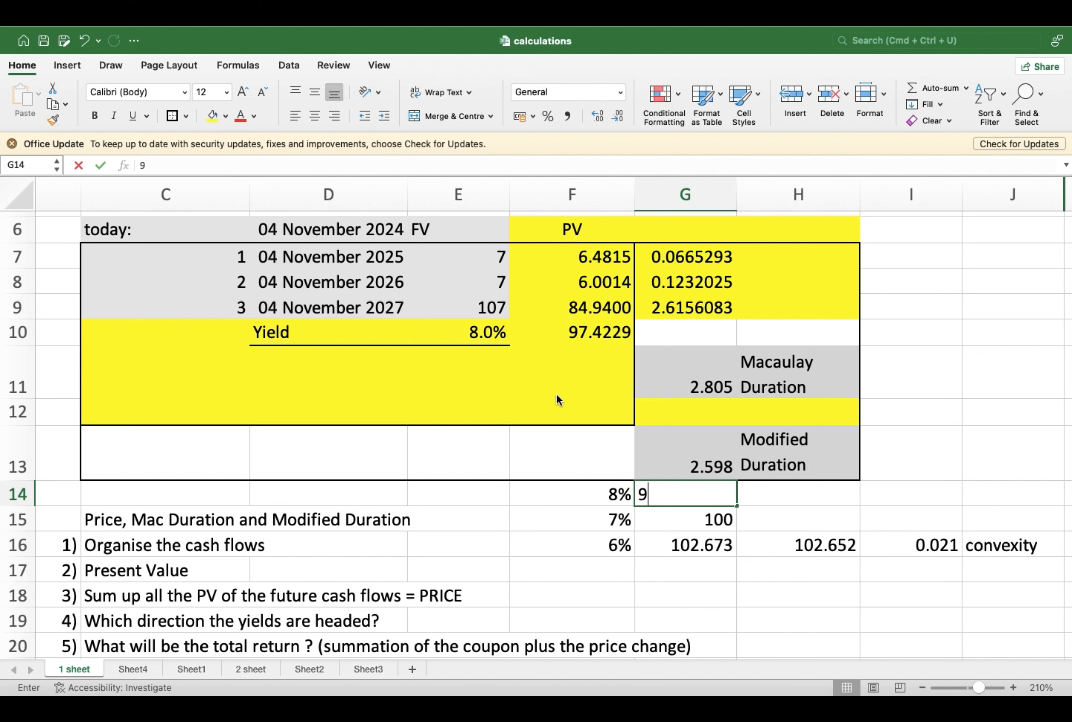
{"action": "type", "text": "7.4229"}
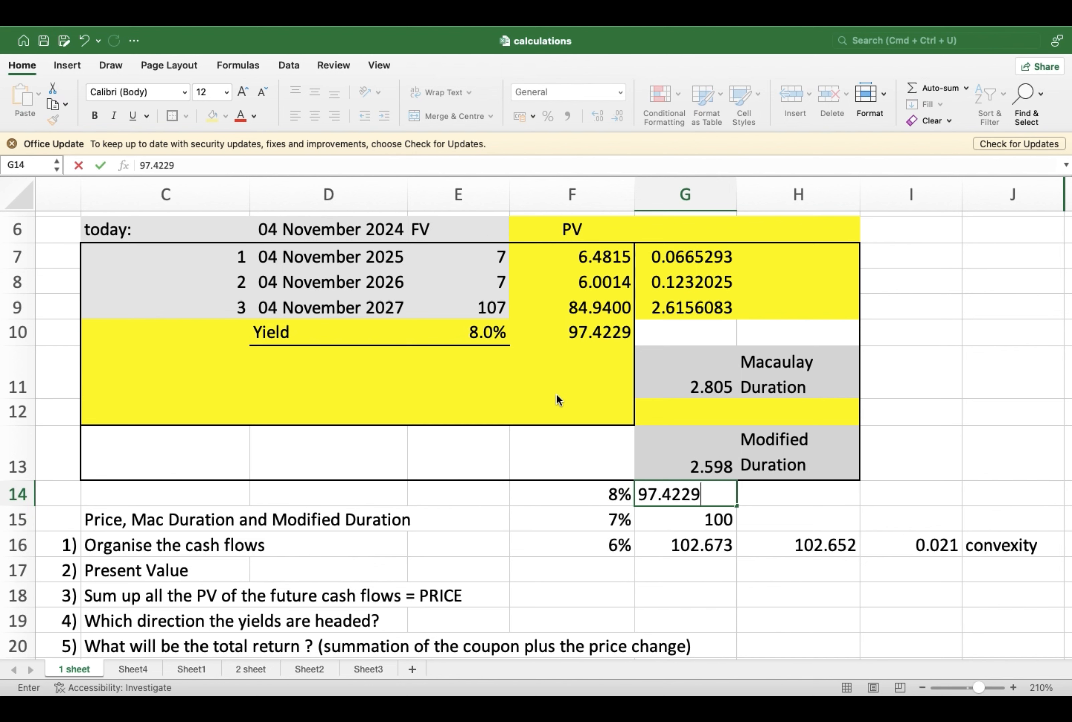
{"action": "key", "text": "Return"}
Check the modified duration in G13 and add 2.598 to the price in G14 with a formula in H14
{"action": "key", "text": "Up"}
{"action": "key", "text": "Up"}
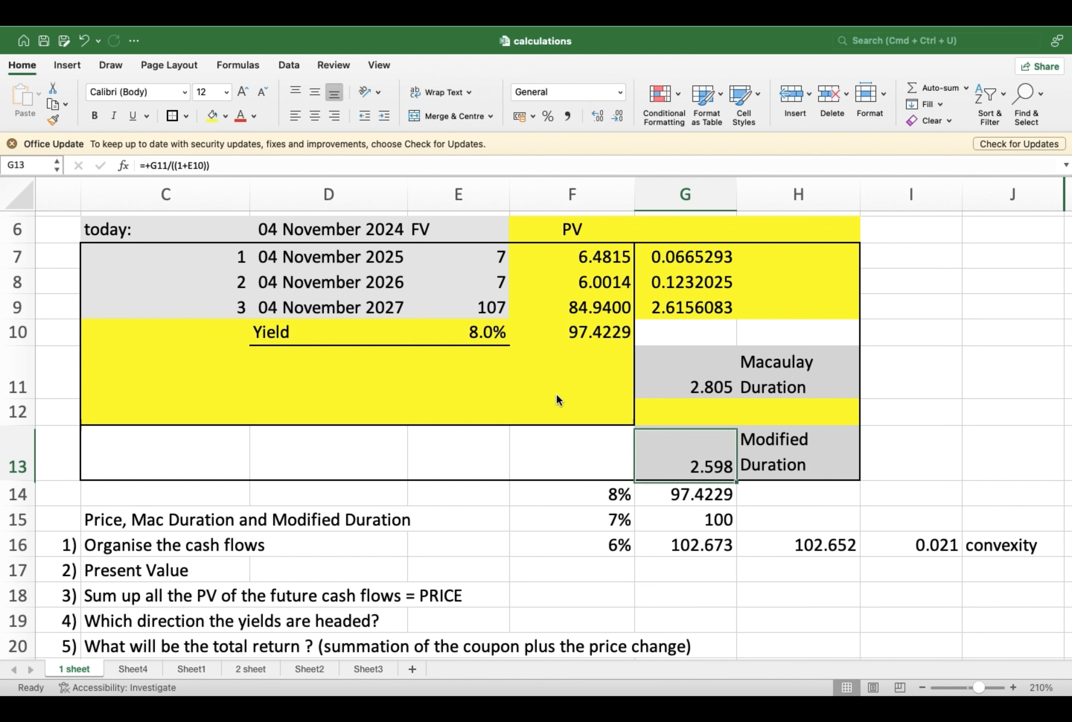
{"action": "key", "text": "Down"}
{"action": "key", "text": "Right"}
{"action": "type", "text": "+"}
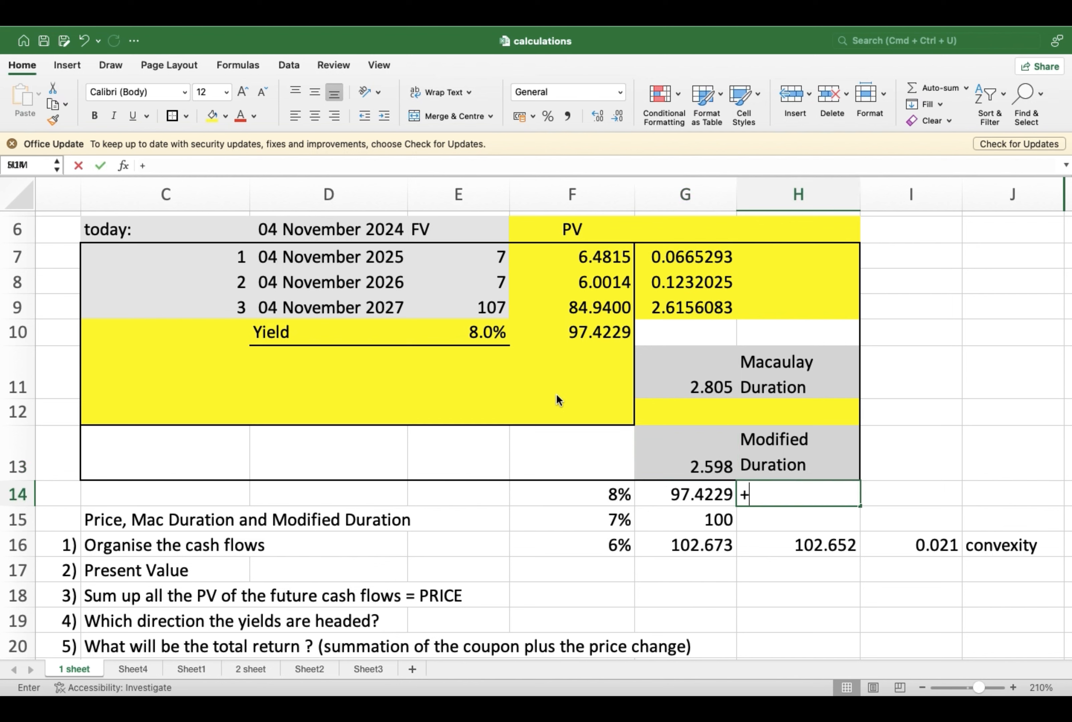
{"action": "key", "text": "Left"}
{"action": "type", "text": "+2."}
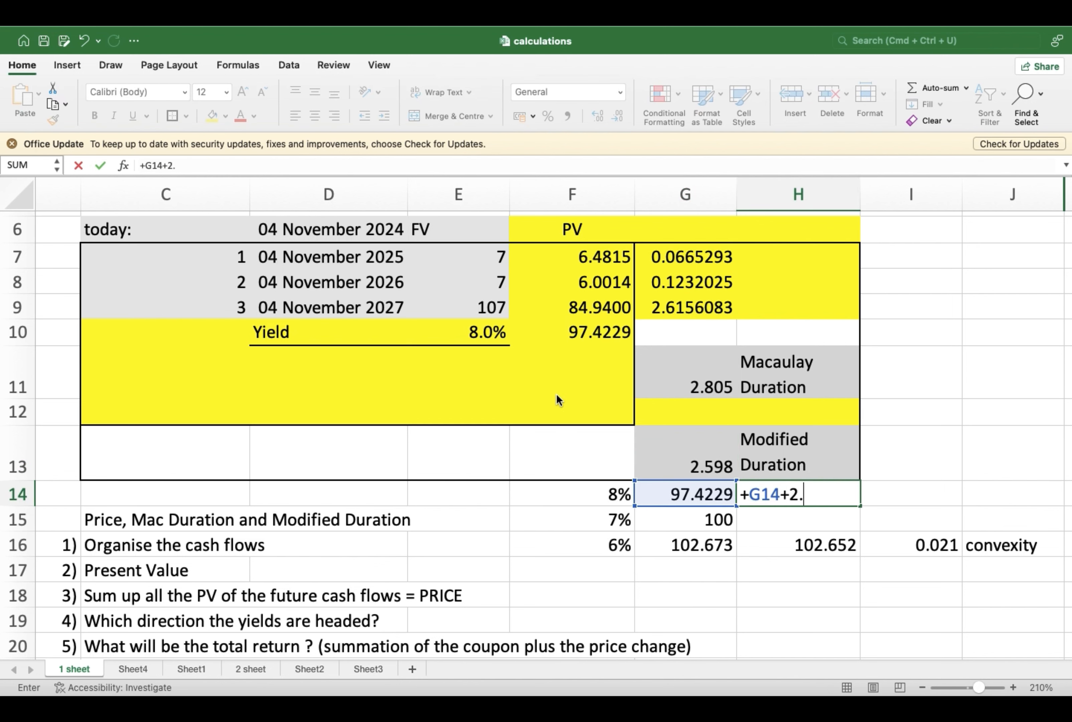
{"action": "type", "text": "598"}
{"action": "key", "text": "Return"}
{"action": "key", "text": "Up"}
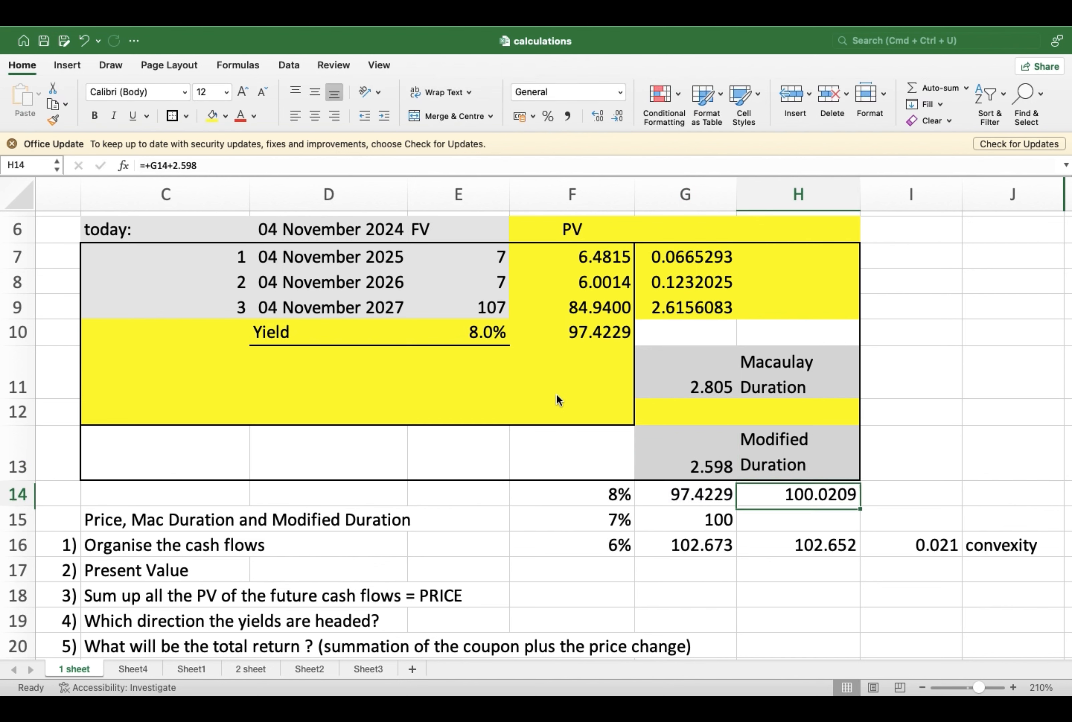